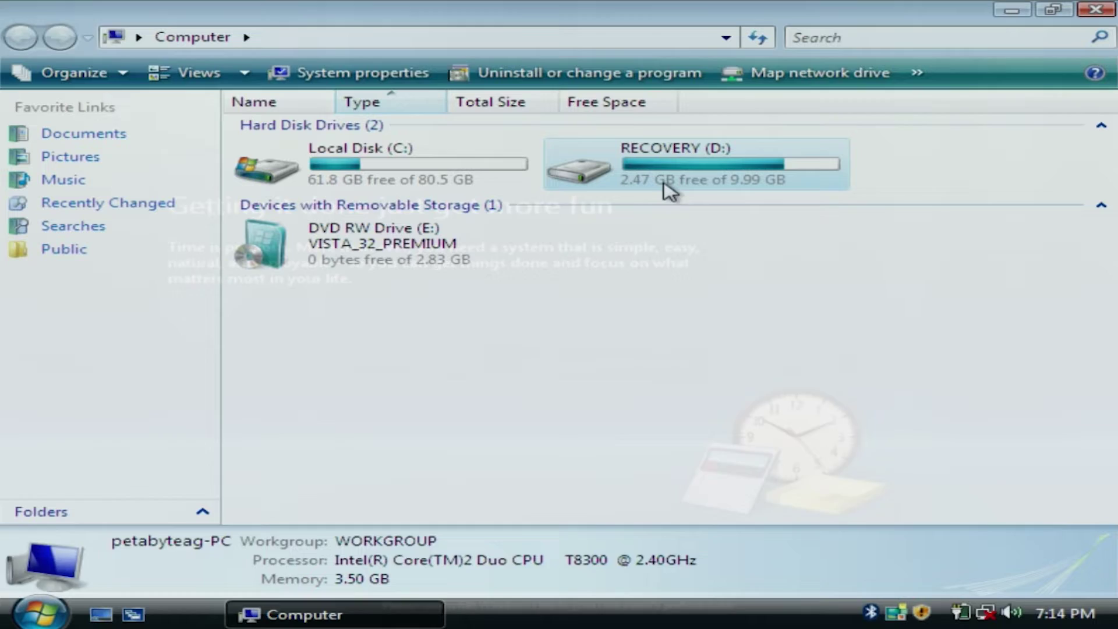
- Select the RECOVERY (D:) drive in the Computer window, and restart the computer
click(669, 190)
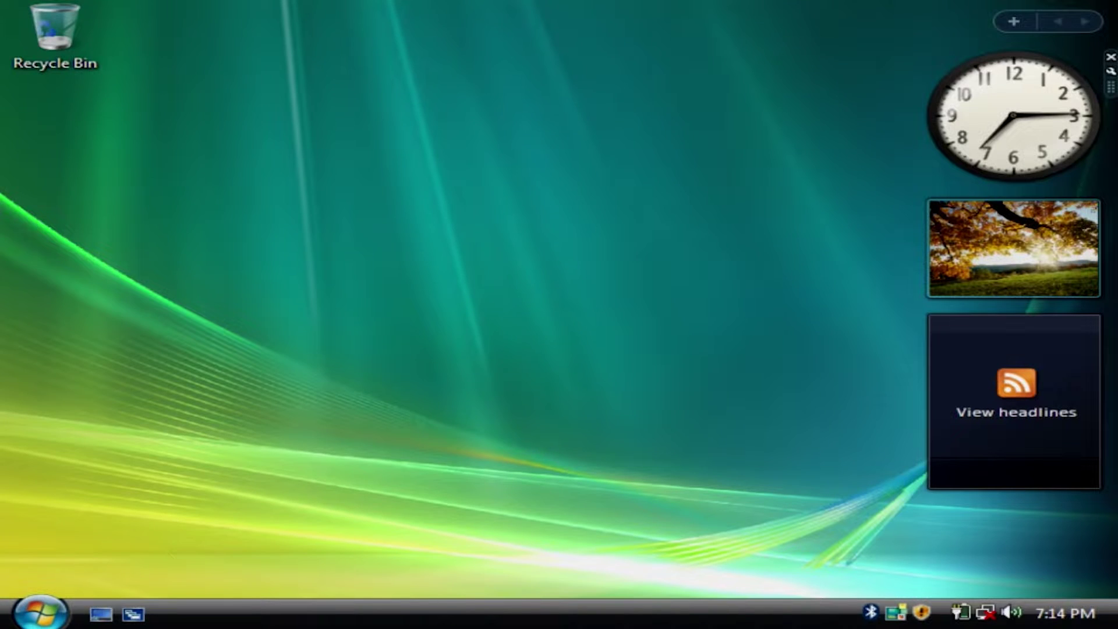
key(super)
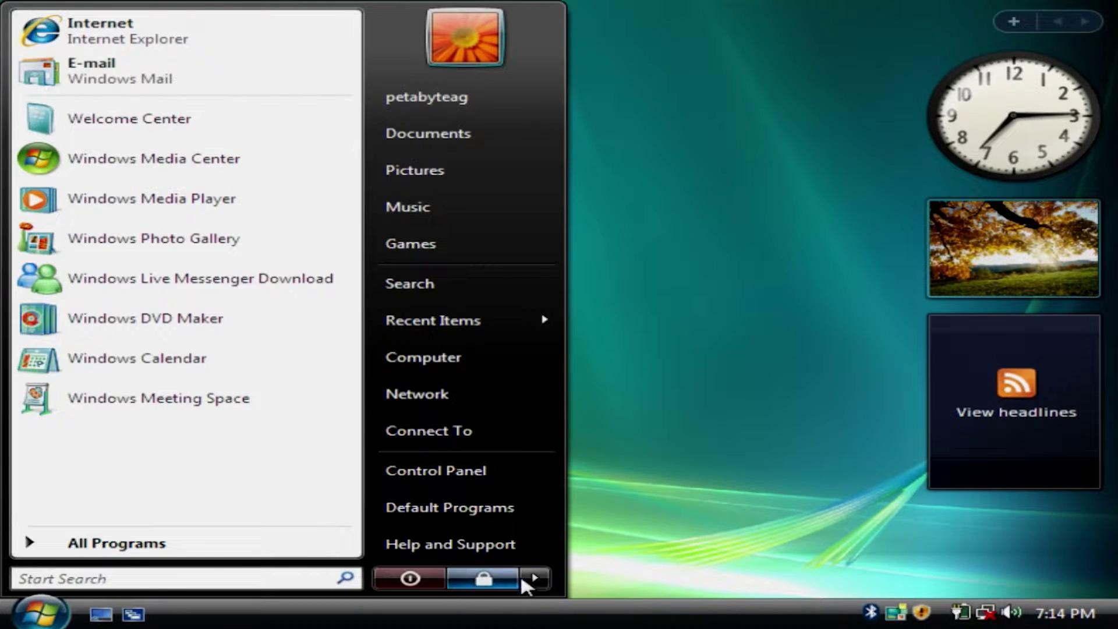
click(535, 577)
click(596, 510)
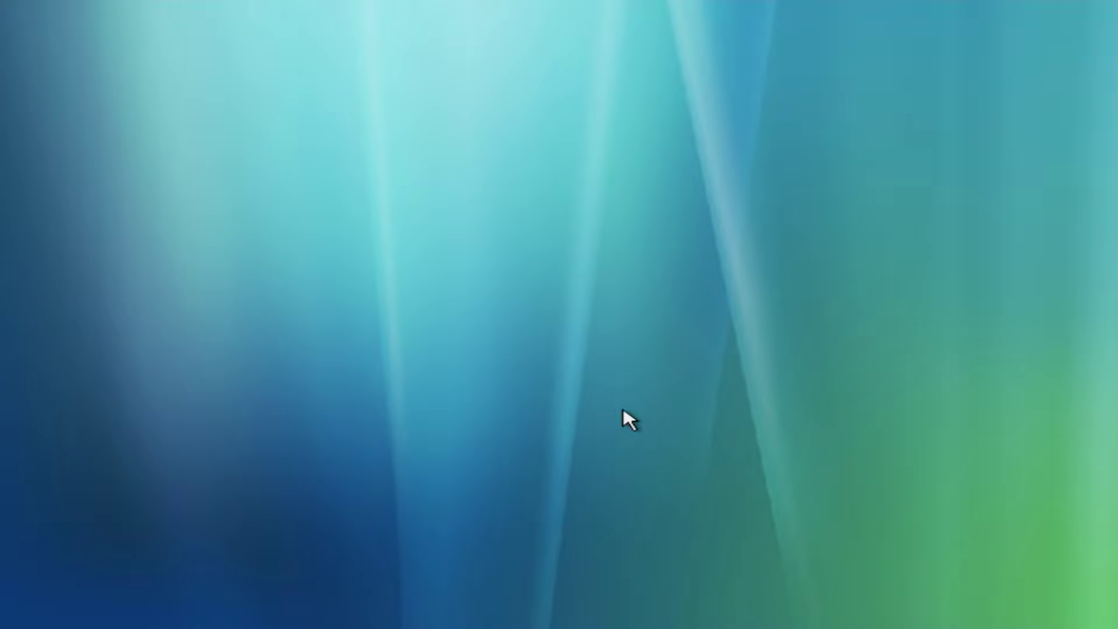
- Log on to System Recovery Options with a local user account
click(590, 330)
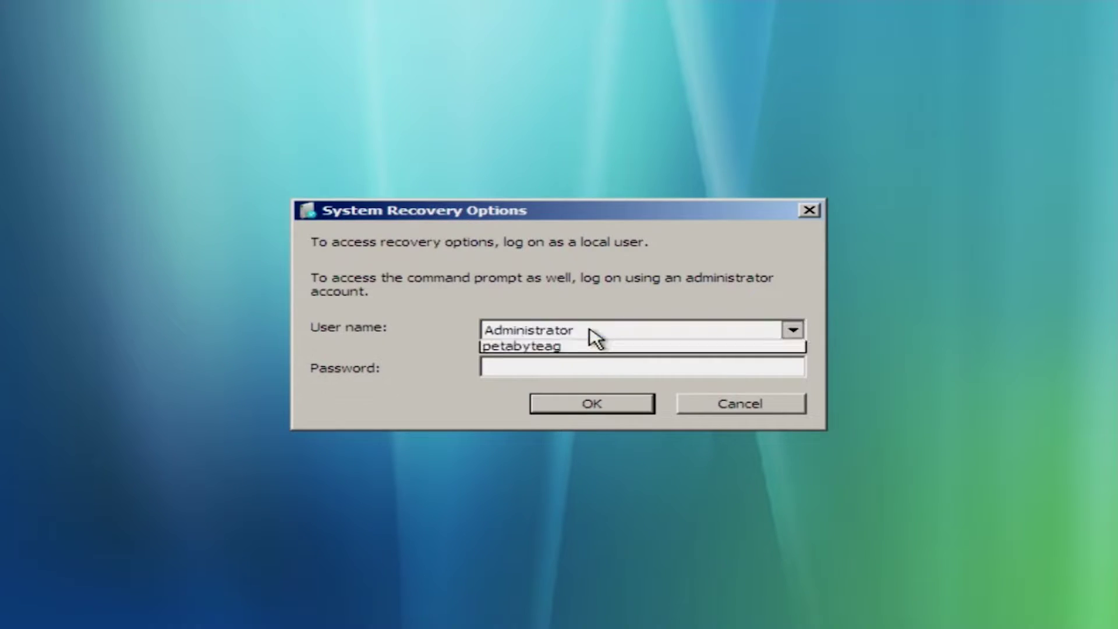
click(559, 378)
click(593, 407)
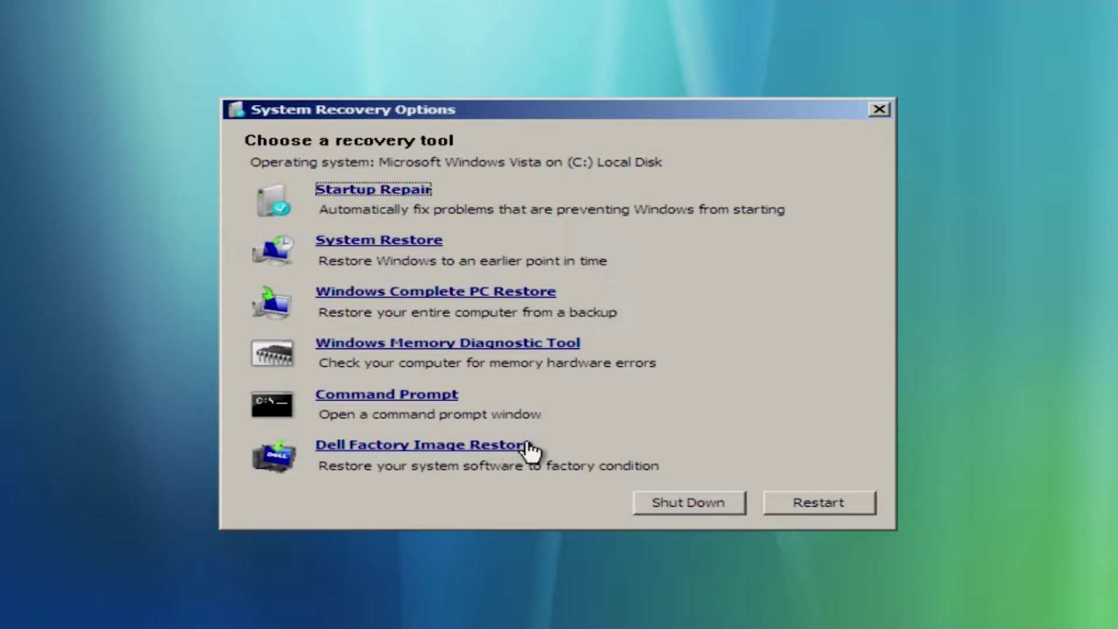
- Run Dell Factory Image Restore, confirming the reformat of the hard drive, and finish with a reboot
click(509, 449)
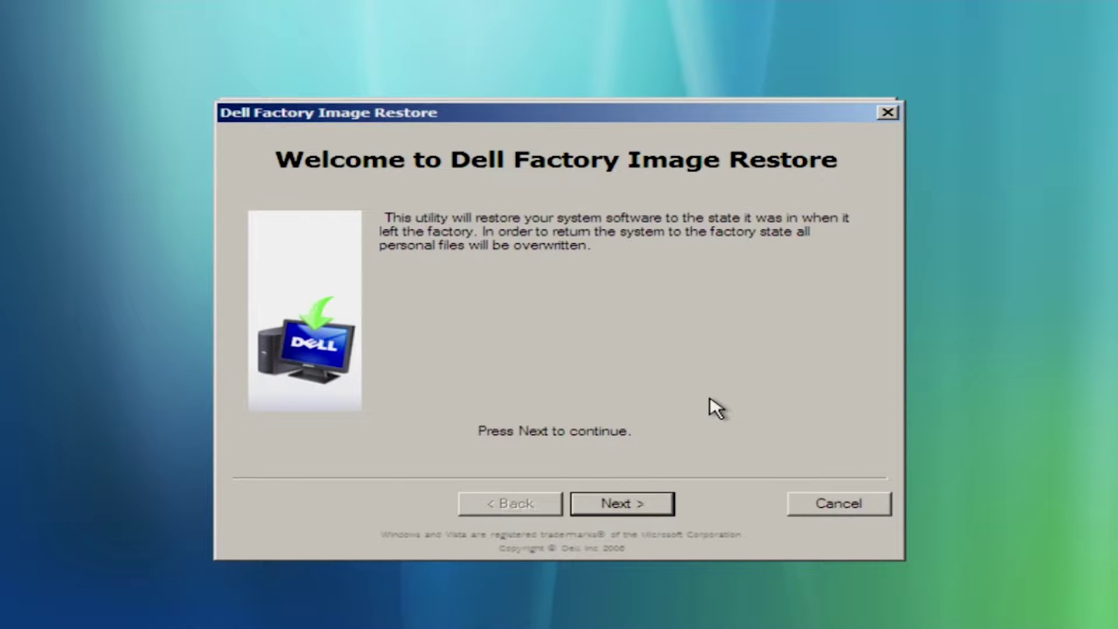
click(622, 503)
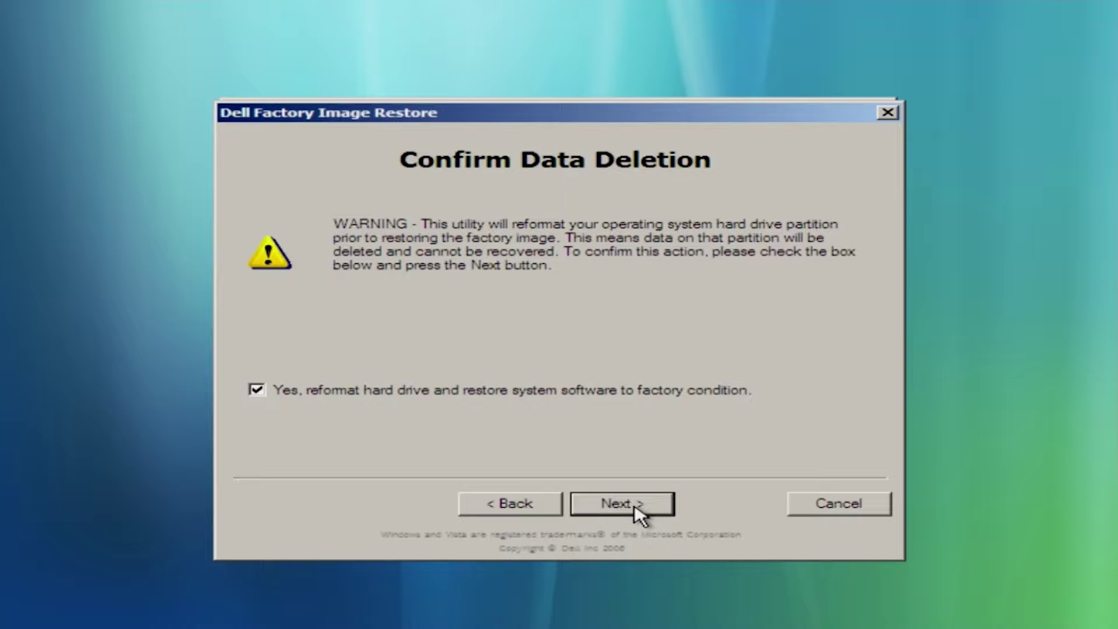
click(639, 508)
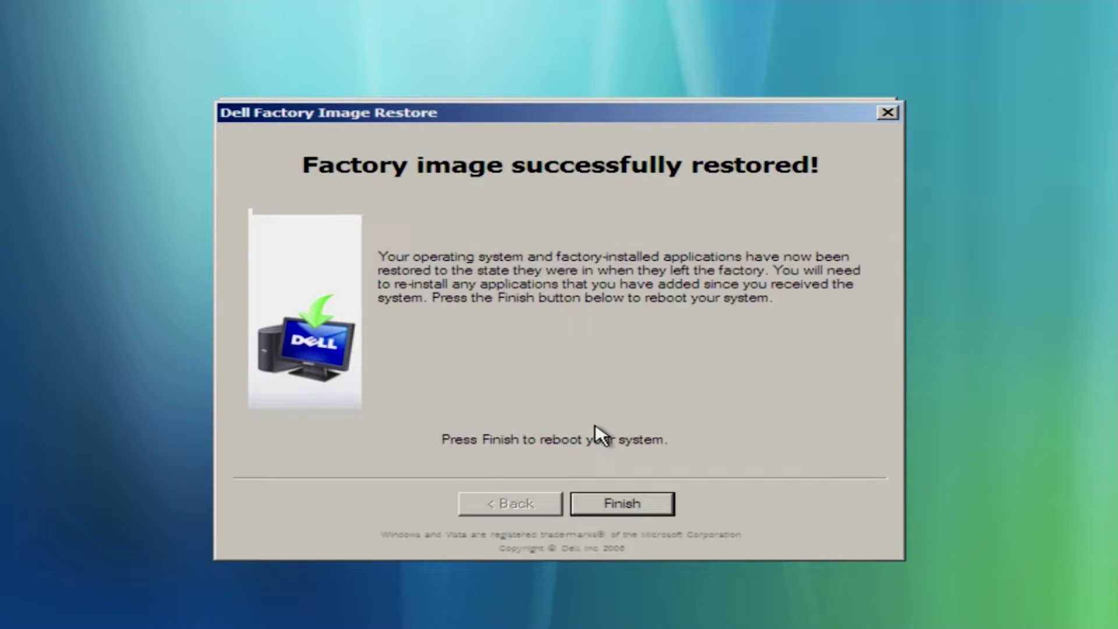
click(651, 512)
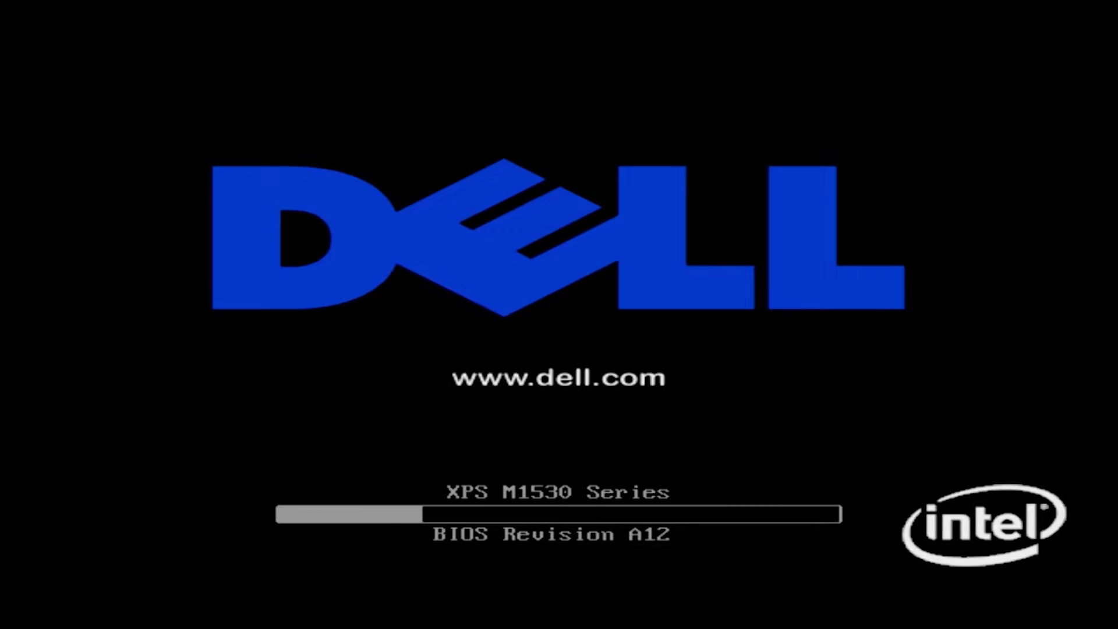
- Boot the computer once from the CD/DVD/CD-RW drive into the Windows Vista installation disc
key(F12)
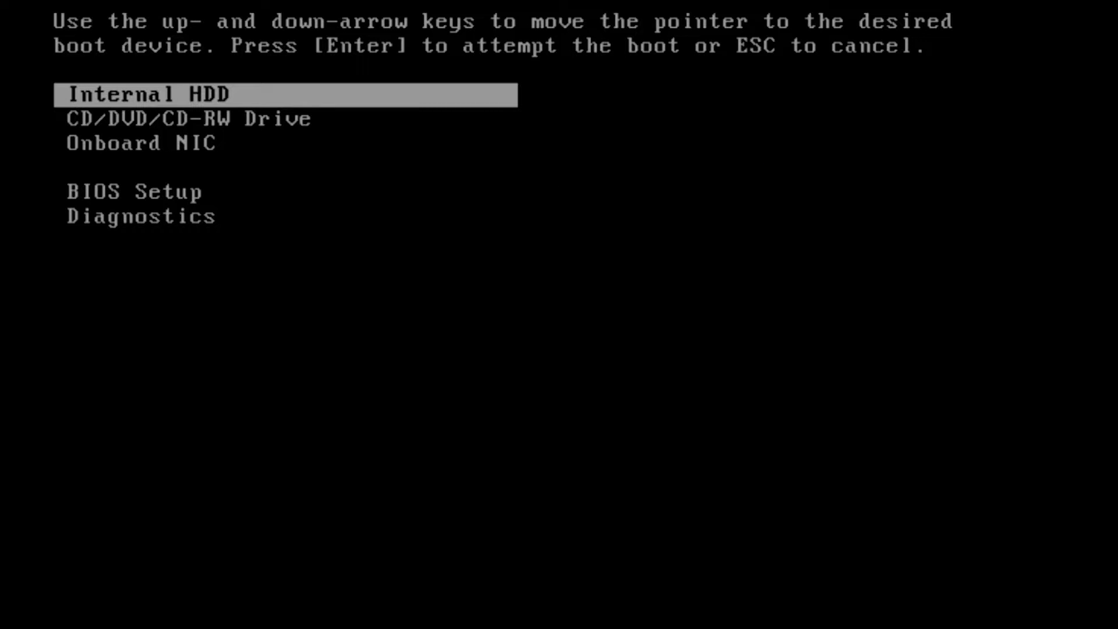
key(Down)
key(Return)
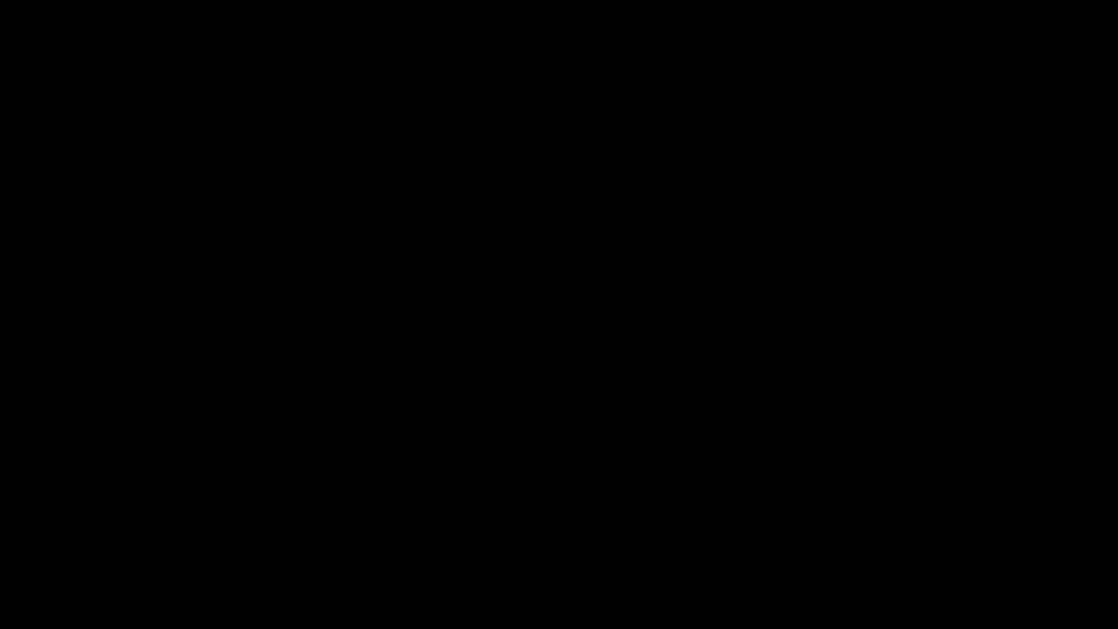
key(Return)
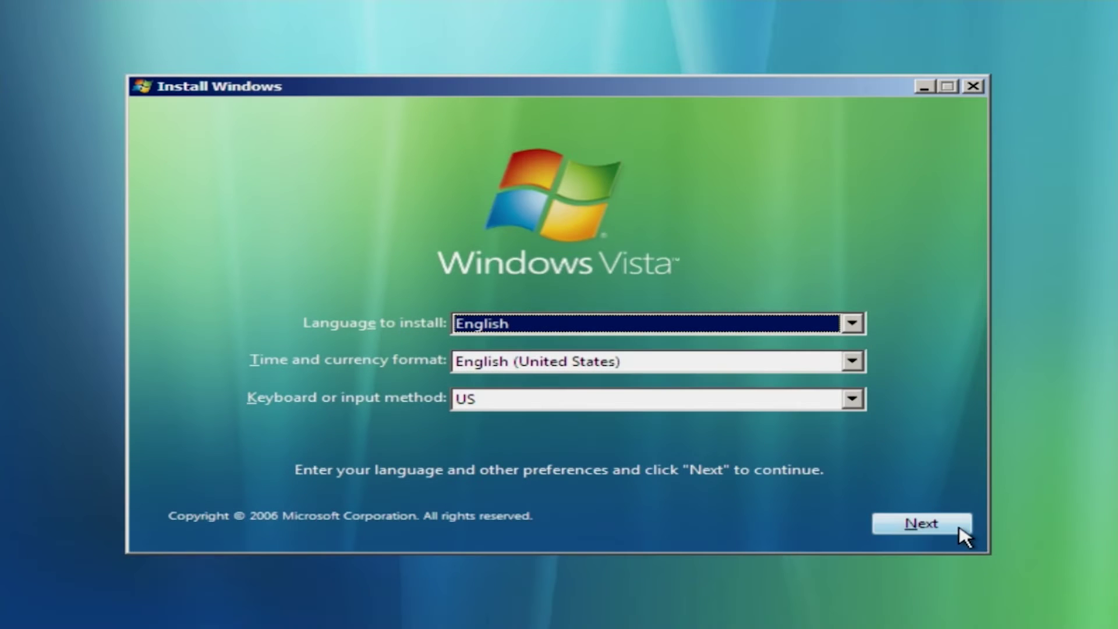
- Keep the English and US installation settings, open the repair options, and apply the startup repairs with a restart
click(958, 531)
click(286, 483)
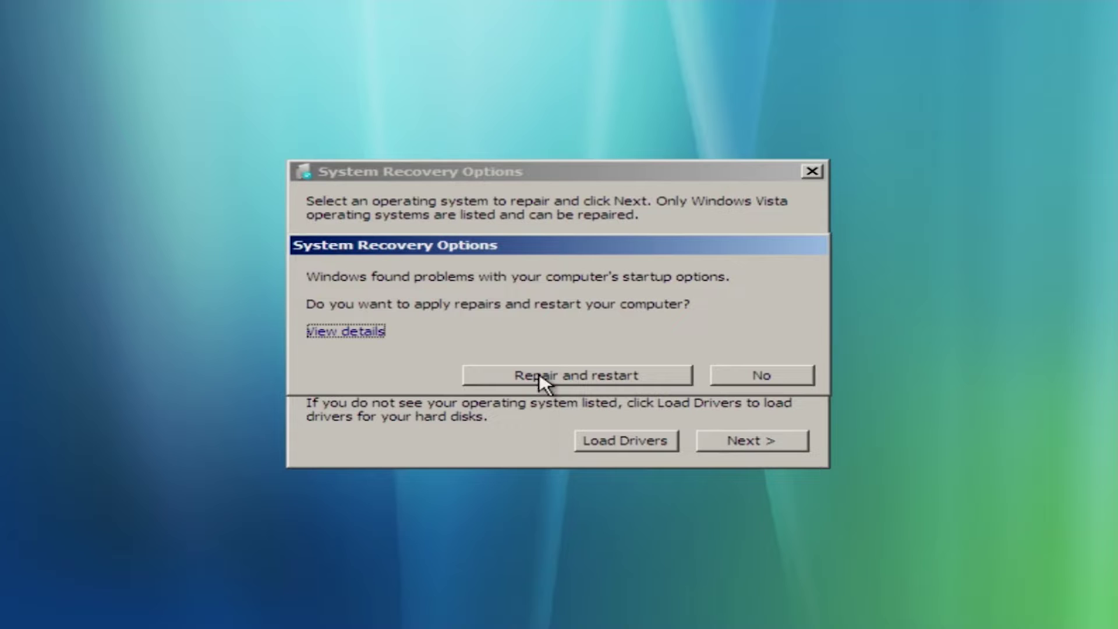
click(540, 377)
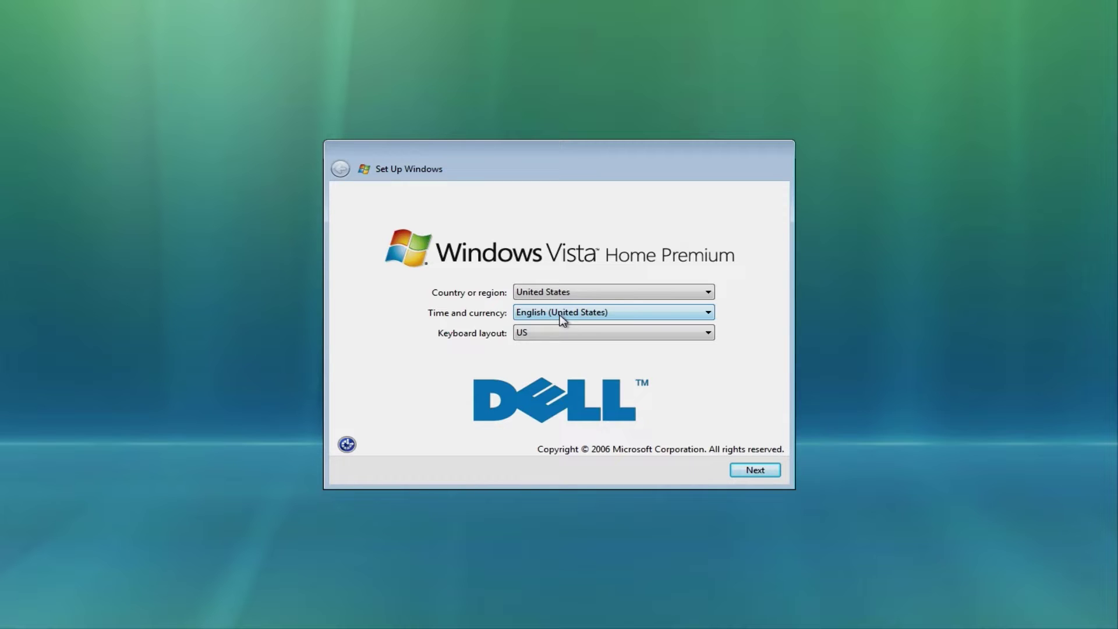
- Complete the Windows setup pages by accepting both the Windows and Dell license terms and naming the computer XPS
click(749, 471)
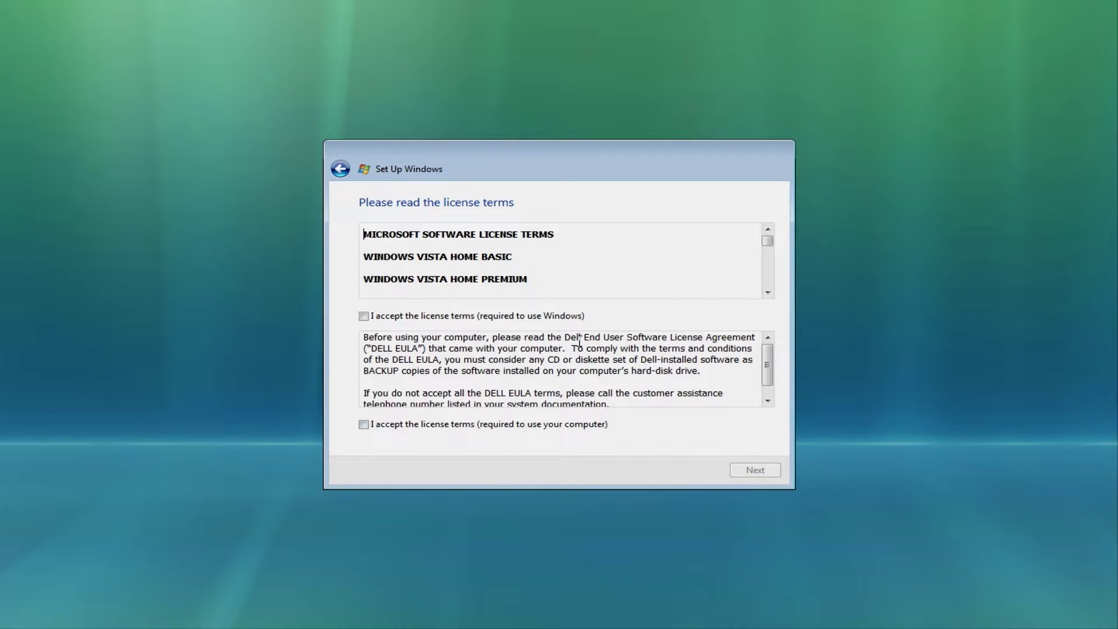
click(569, 315)
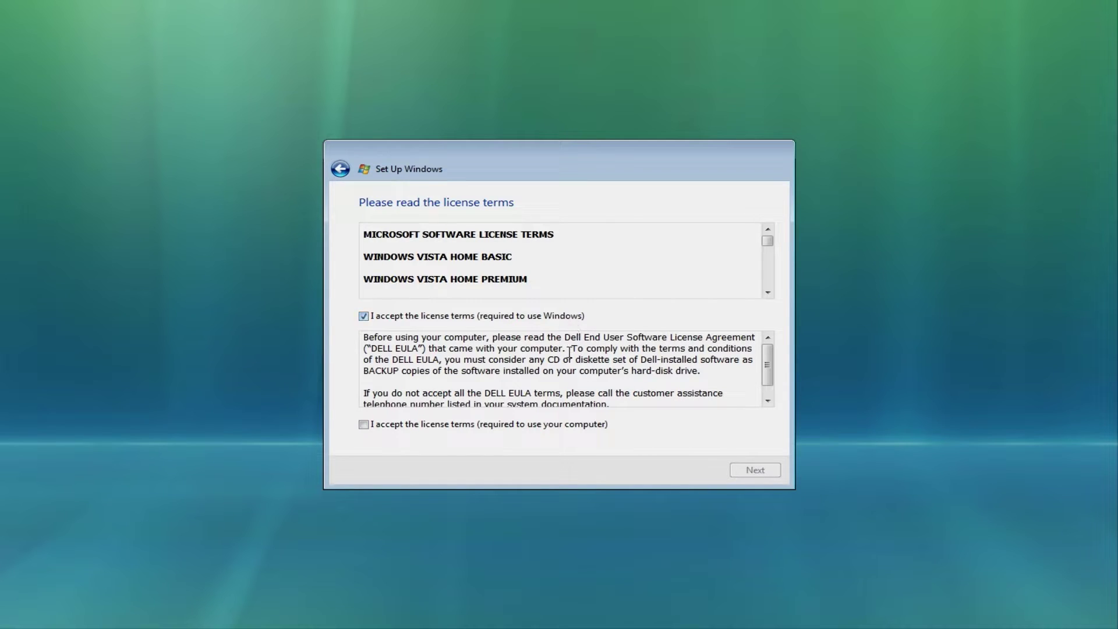
click(562, 429)
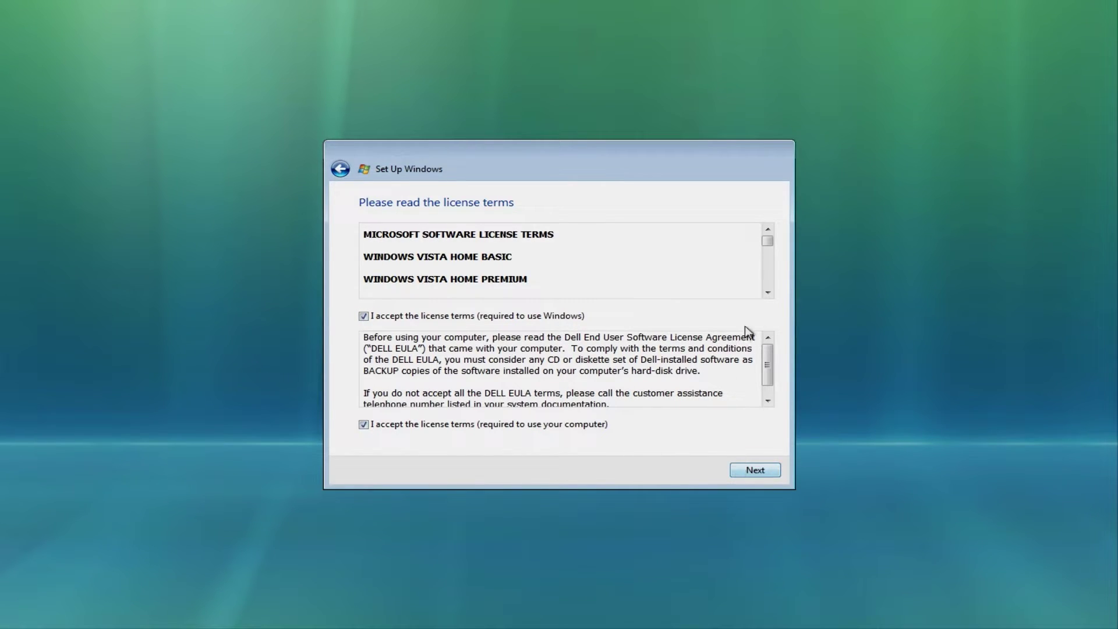
click(768, 292)
click(769, 292)
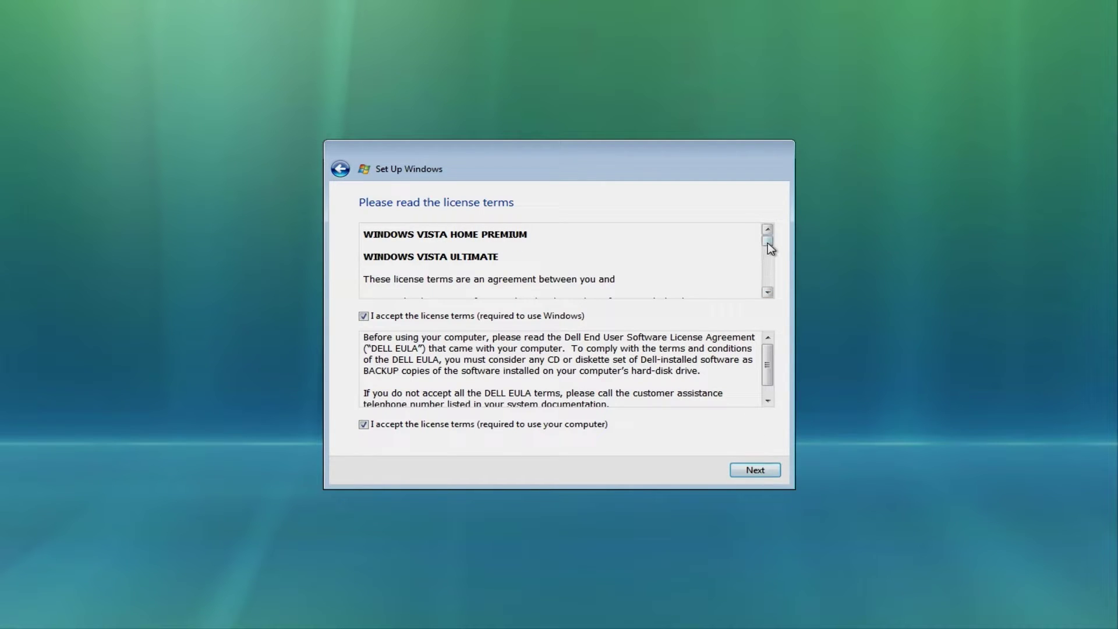
drag(769, 244, 772, 311)
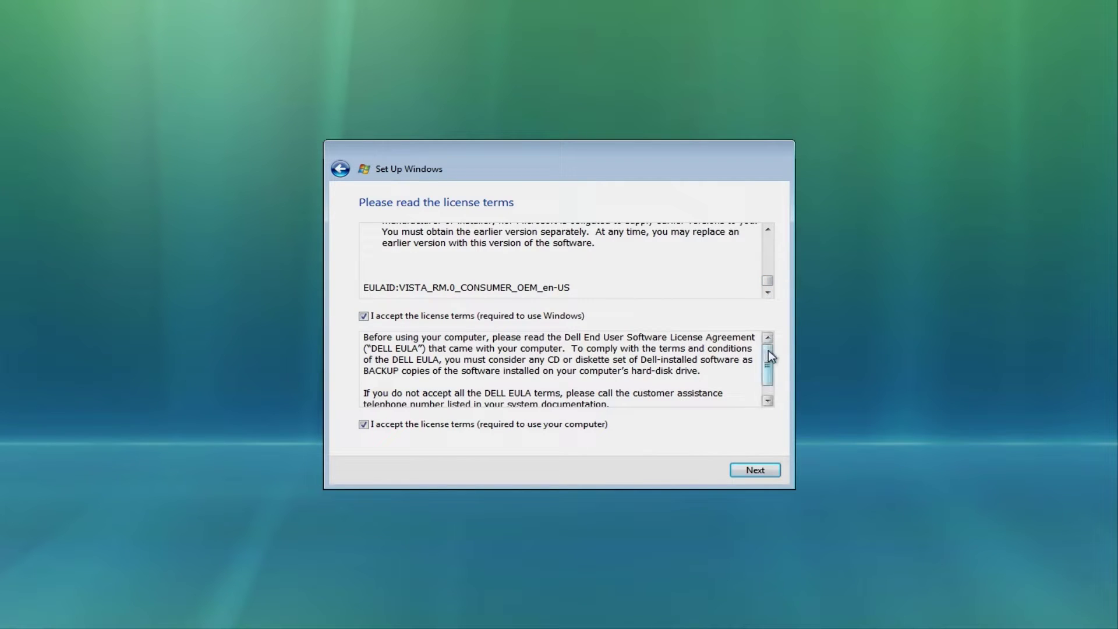
drag(768, 351, 768, 341)
mouse_move(768, 350)
mouse_down()
mouse_move(768, 365)
mouse_move(768, 343)
mouse_up()
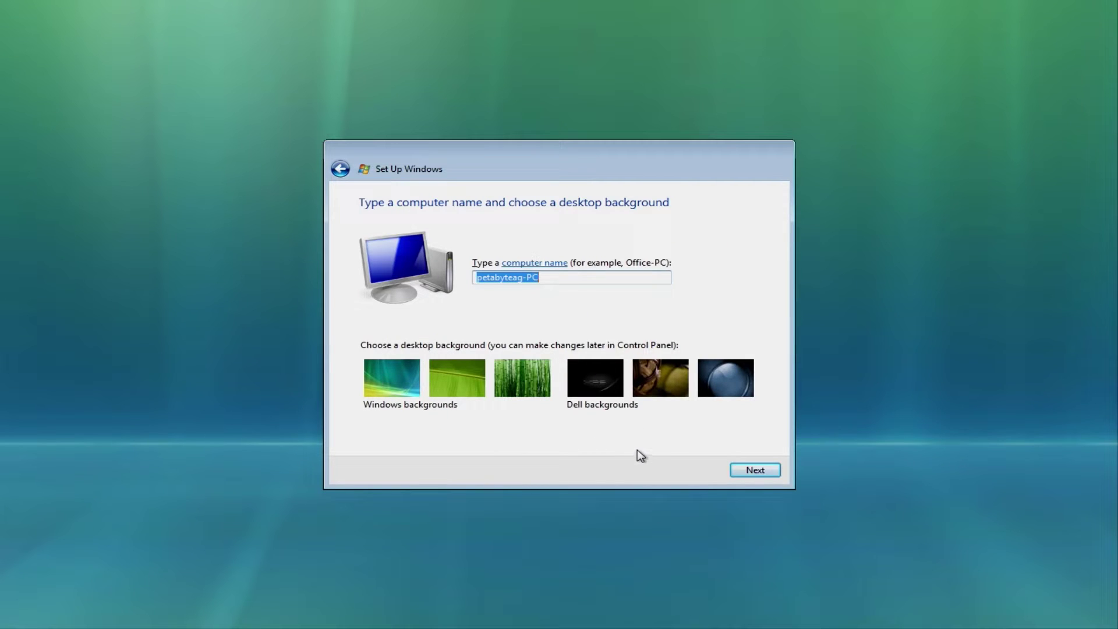
text(HPS)
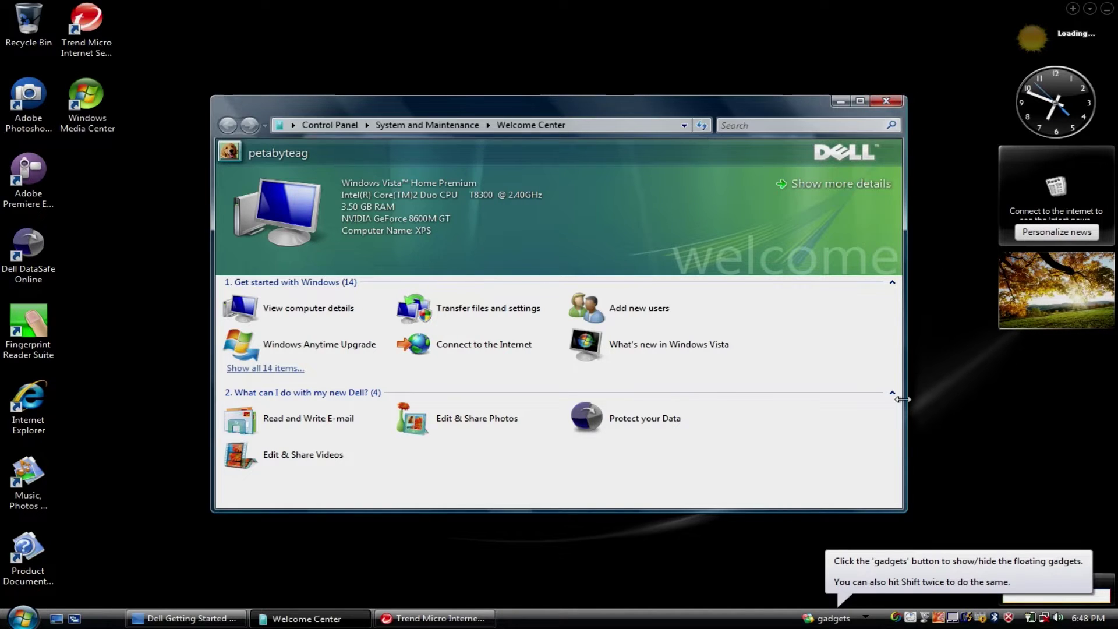
- Close the Welcome Center and check the used and free space in the OS (C:) drive's properties
click(897, 102)
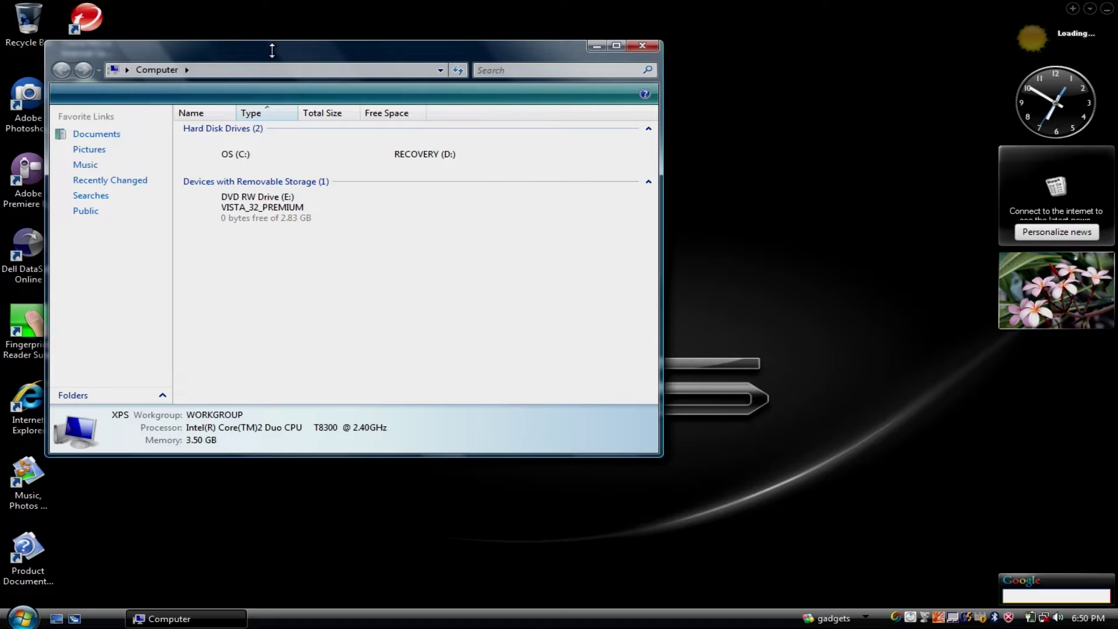
drag(274, 52, 555, 171)
right_click(535, 275)
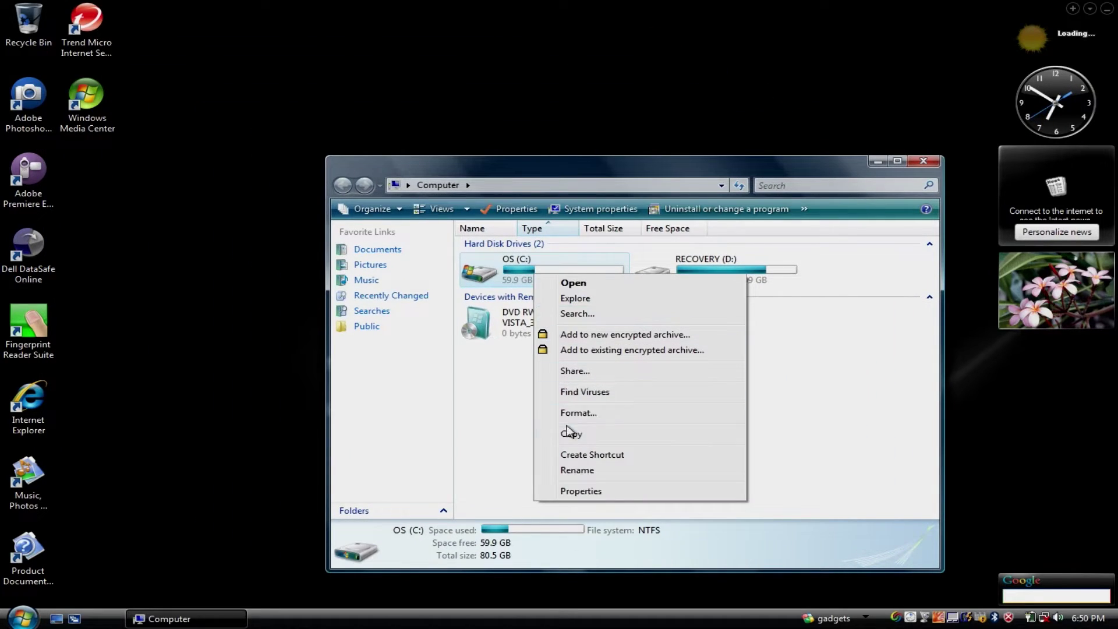
click(574, 491)
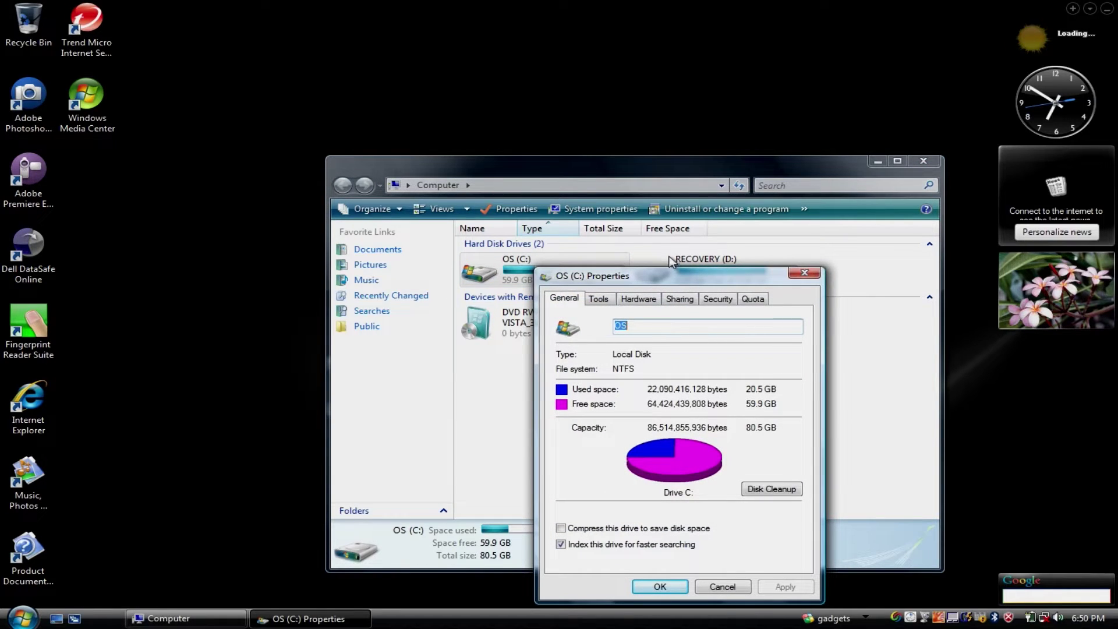
click(805, 273)
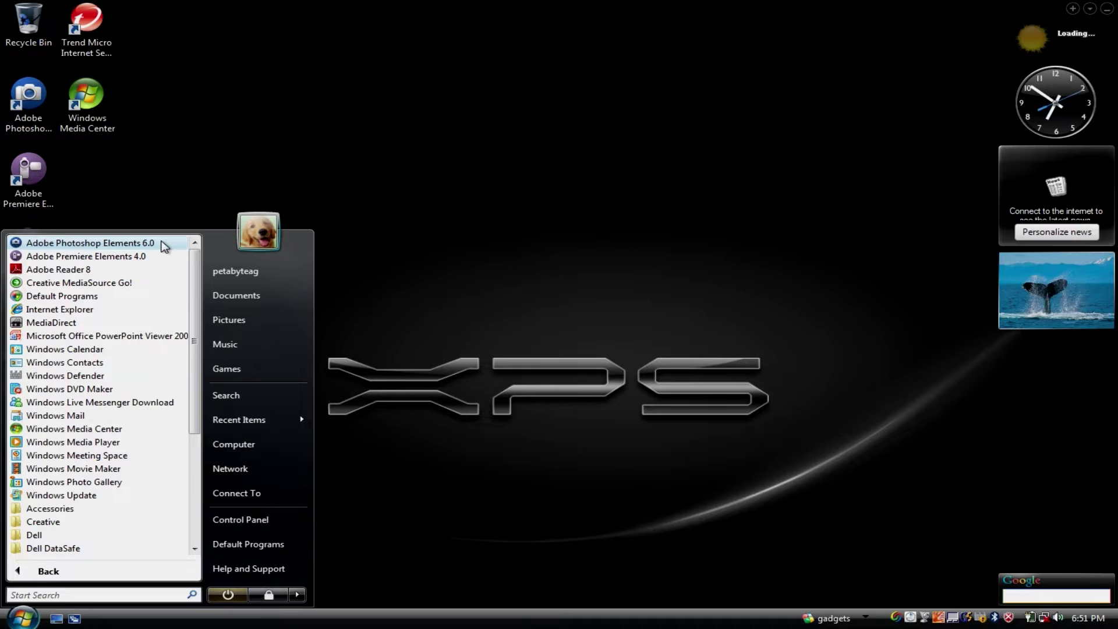
- Launch Adobe Photoshop Elements 6.0 from the installed programs
click(162, 243)
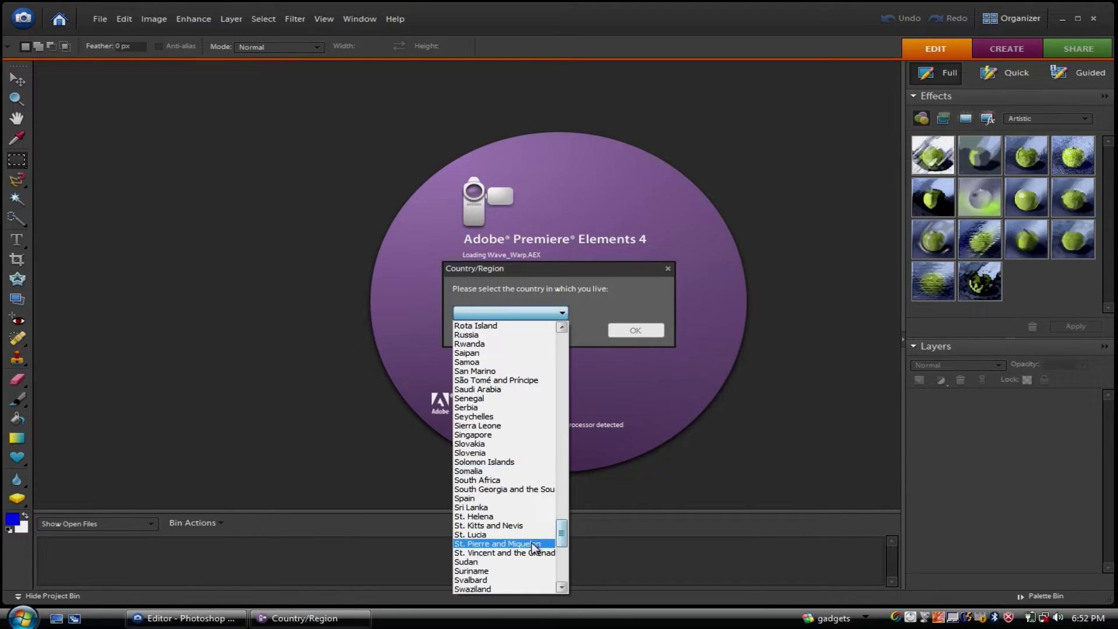
- Set the country to United States for Adobe Premiere Elements 4 and start a new project
scroll(513, 549, down, 3)
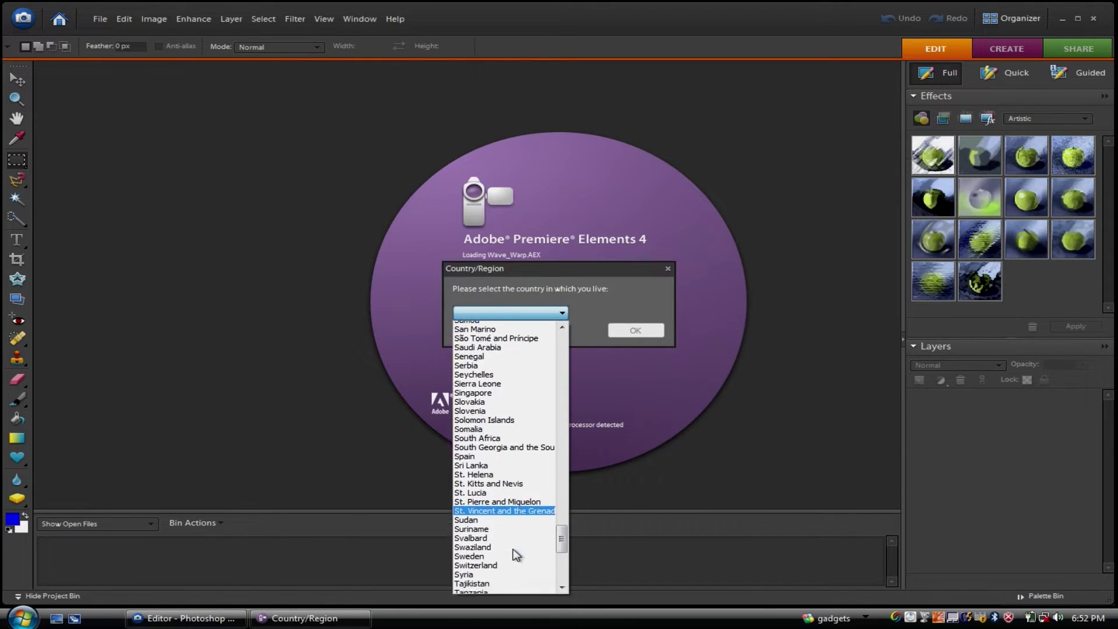
scroll(512, 552, down, 3)
scroll(496, 560, down, 3)
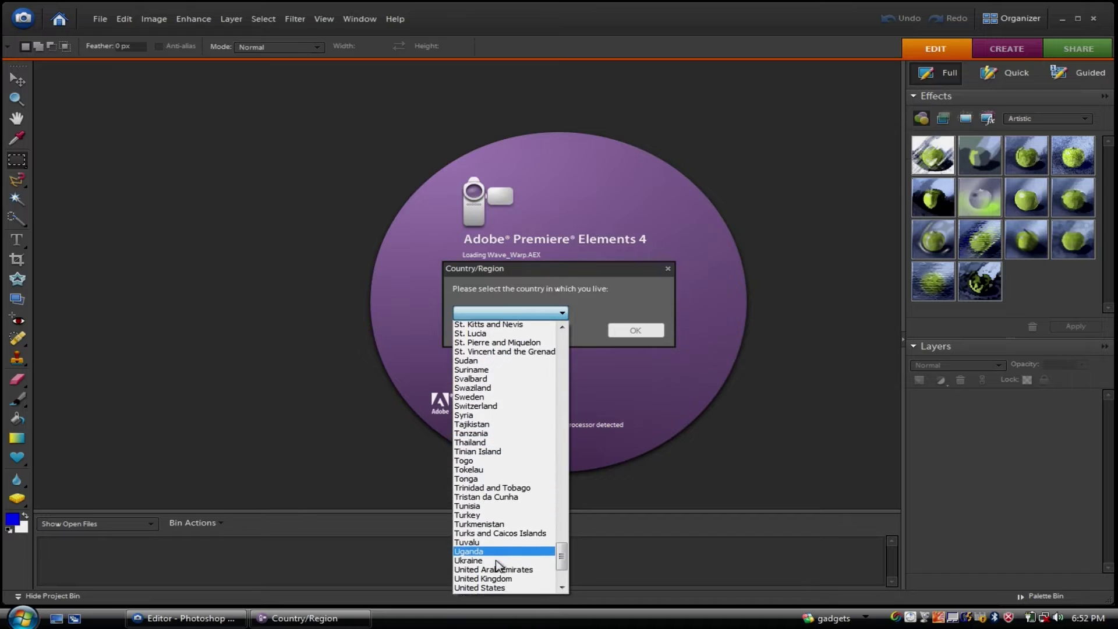
scroll(498, 565, down, 1)
click(497, 565)
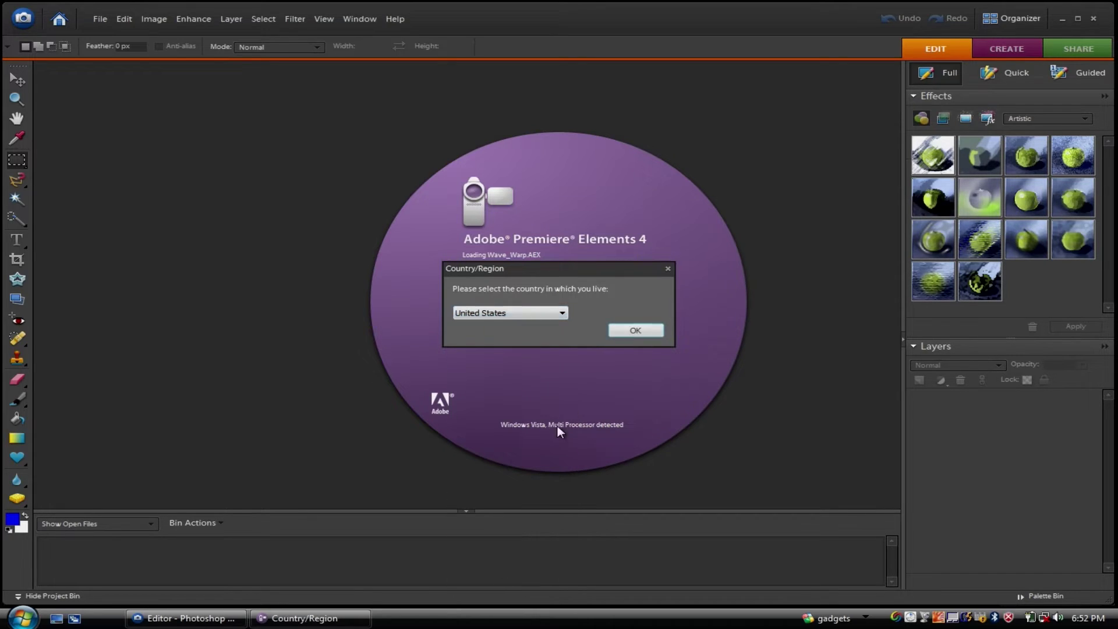
click(638, 330)
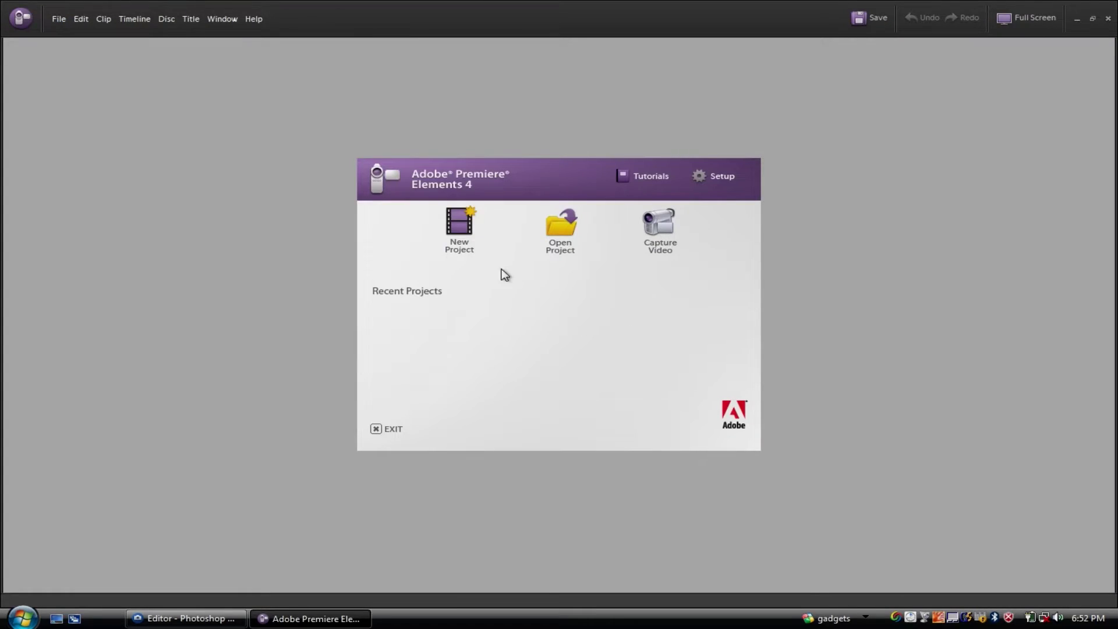
click(461, 230)
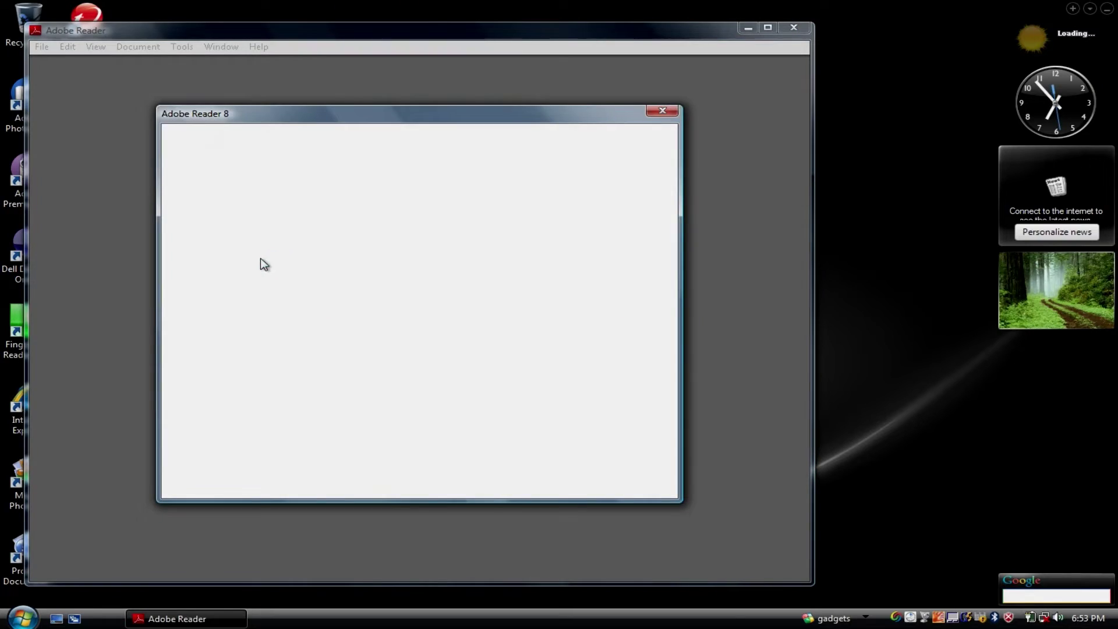
- View the version information of Adobe Reader 8
click(381, 58)
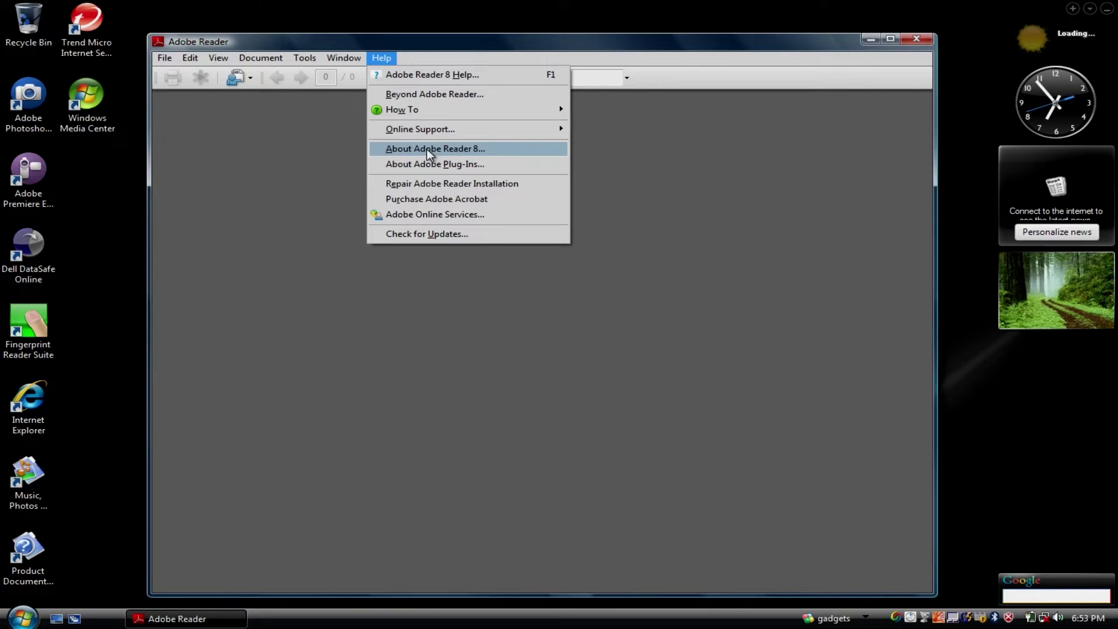
click(426, 148)
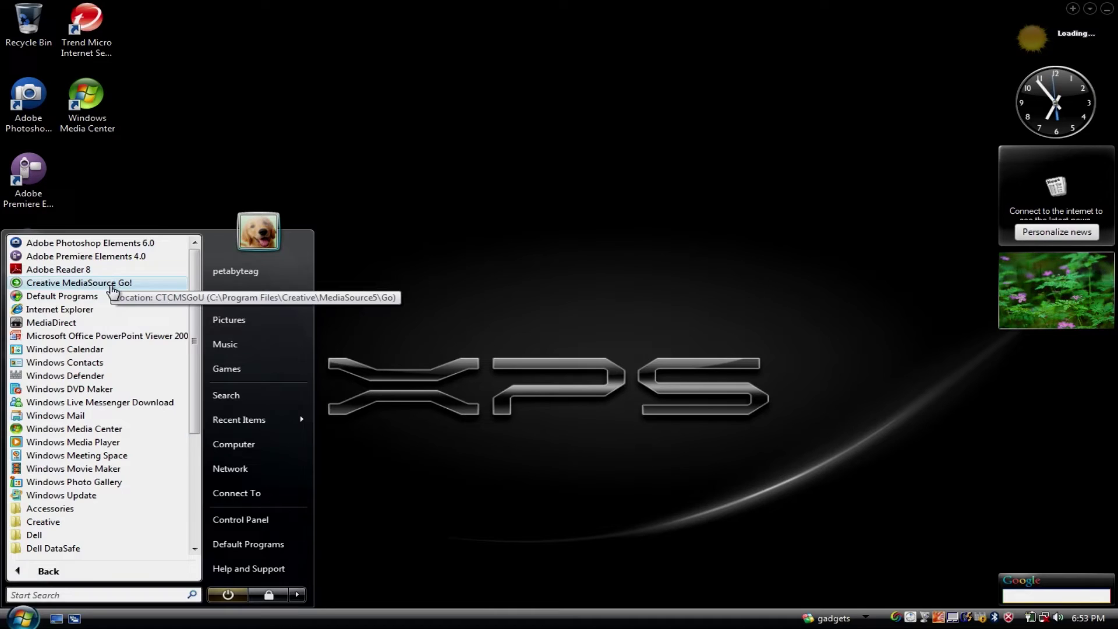
- Launch Creative MediaSource Go! and open Creative WaveStudio from it
click(111, 289)
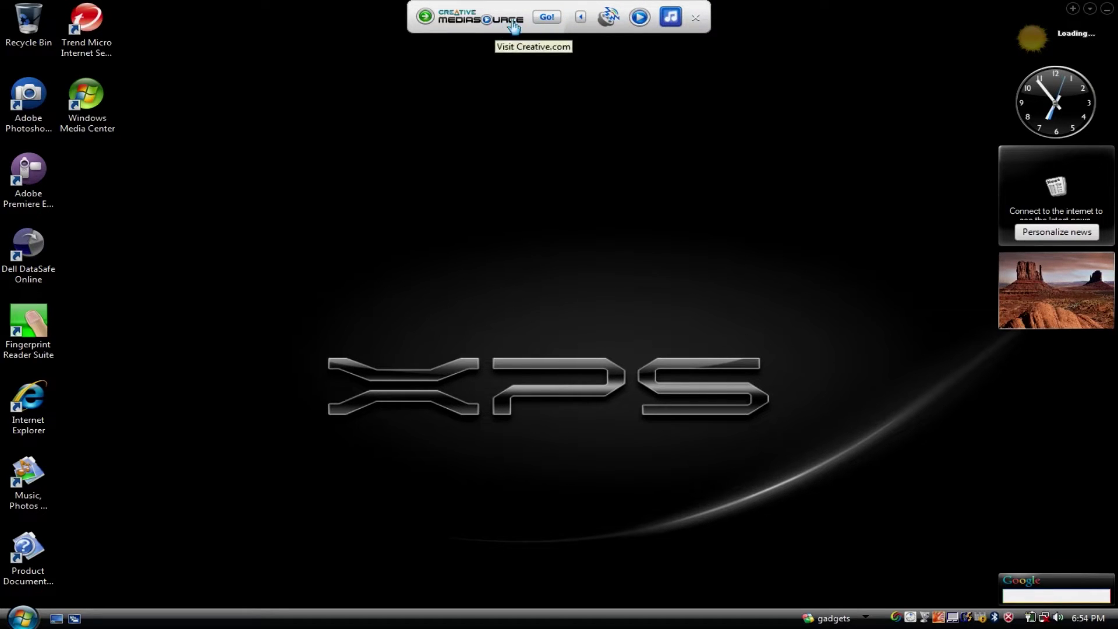
click(622, 20)
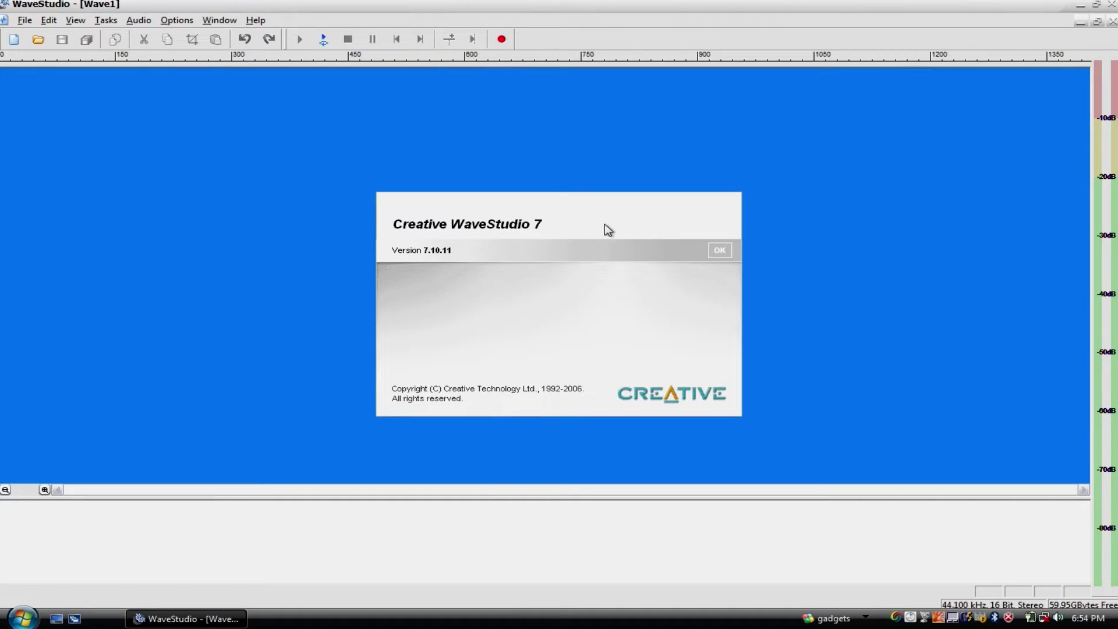
- Close the Creative WaveStudio 7 version information
click(724, 254)
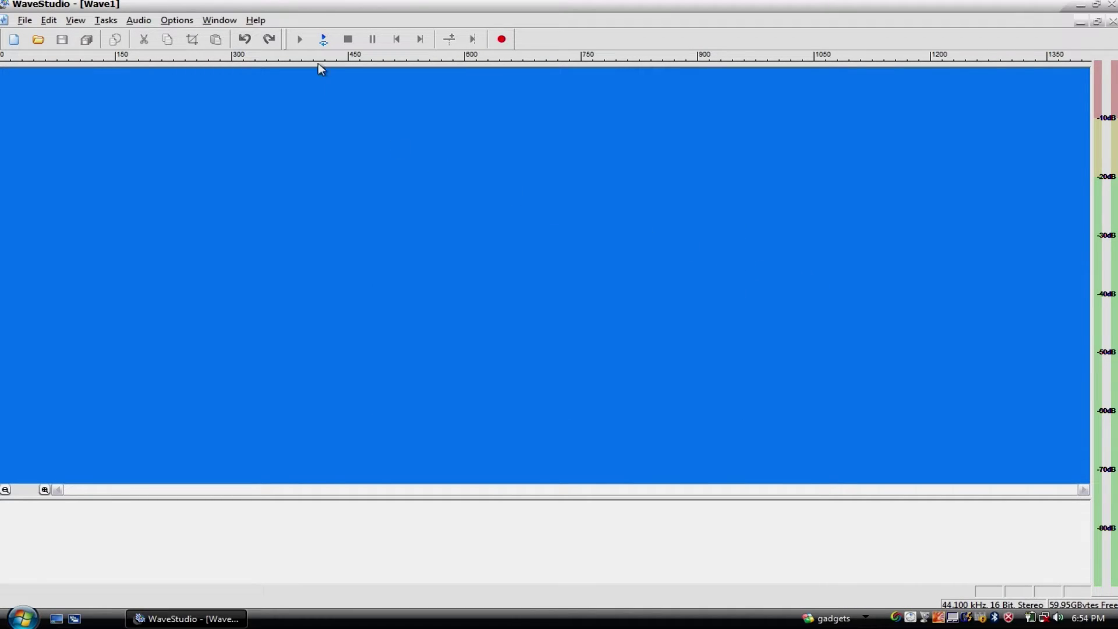
click(270, 36)
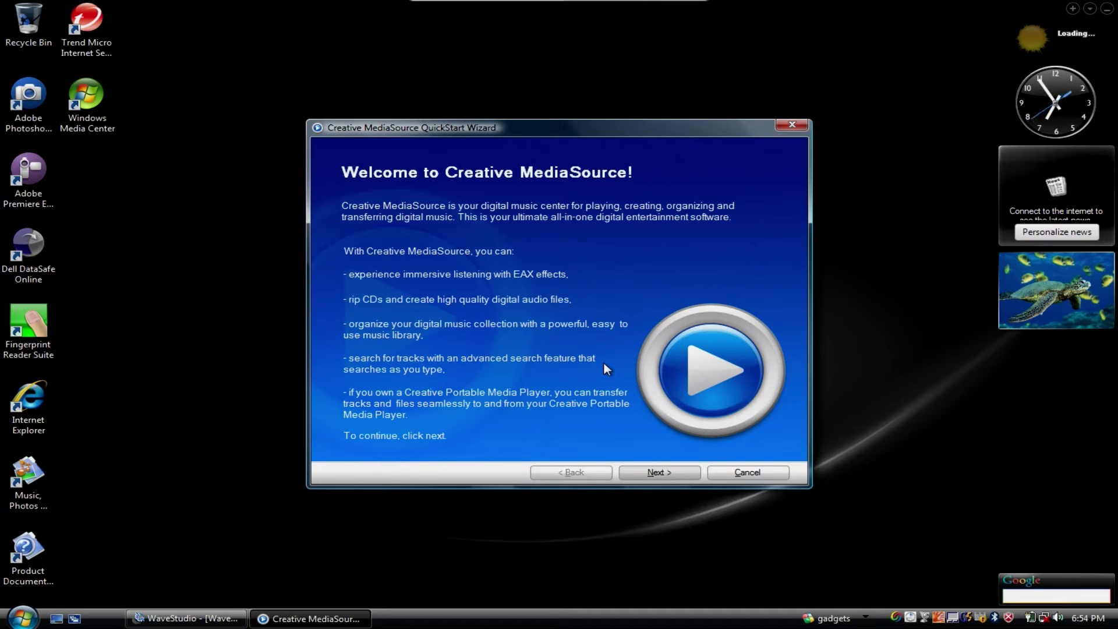
- Choose not to import any files in the Creative MediaSource QuickStart Wizard, leave it, and open the music program from the Go! bar
click(655, 471)
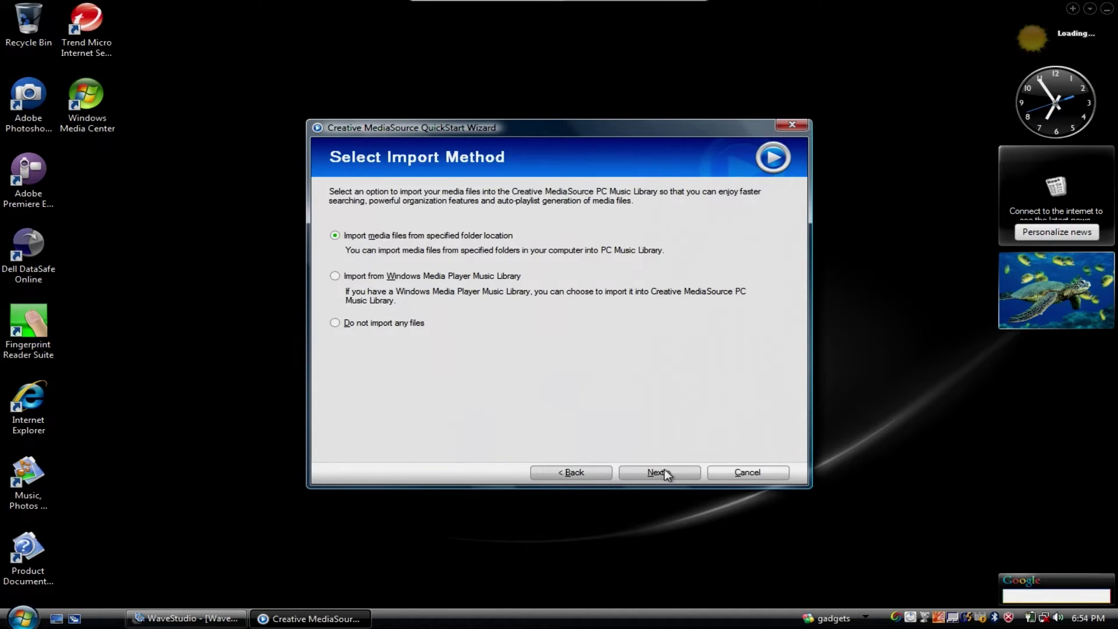
click(351, 323)
click(732, 473)
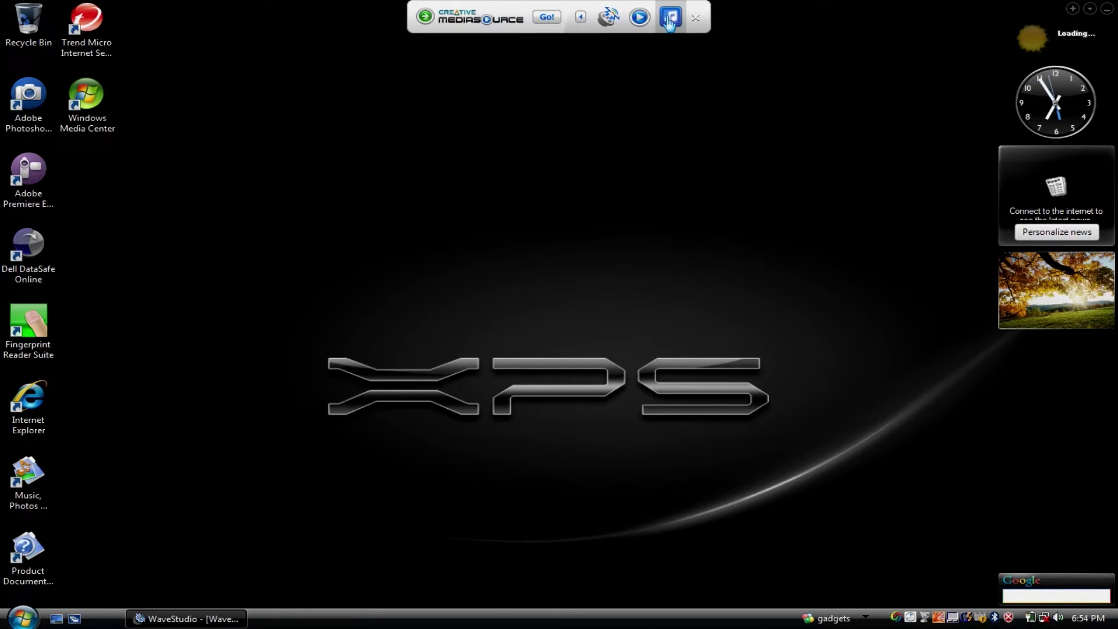
click(670, 20)
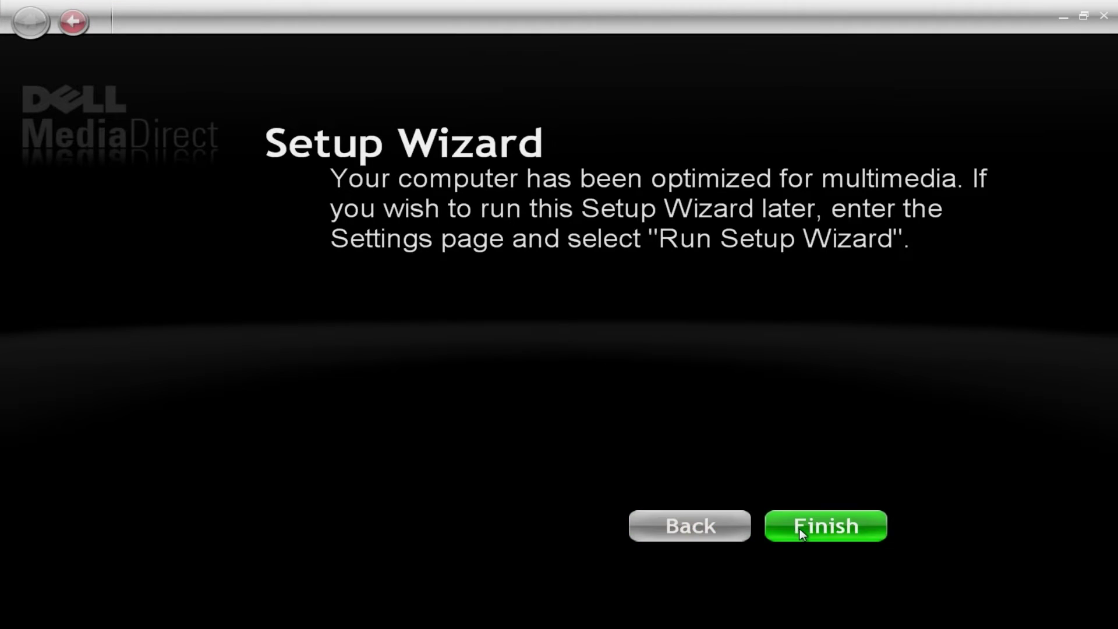
- Finish the Dell MediaDirect Setup Wizard and visit its Music and Pictures sections, declining the music search
click(799, 530)
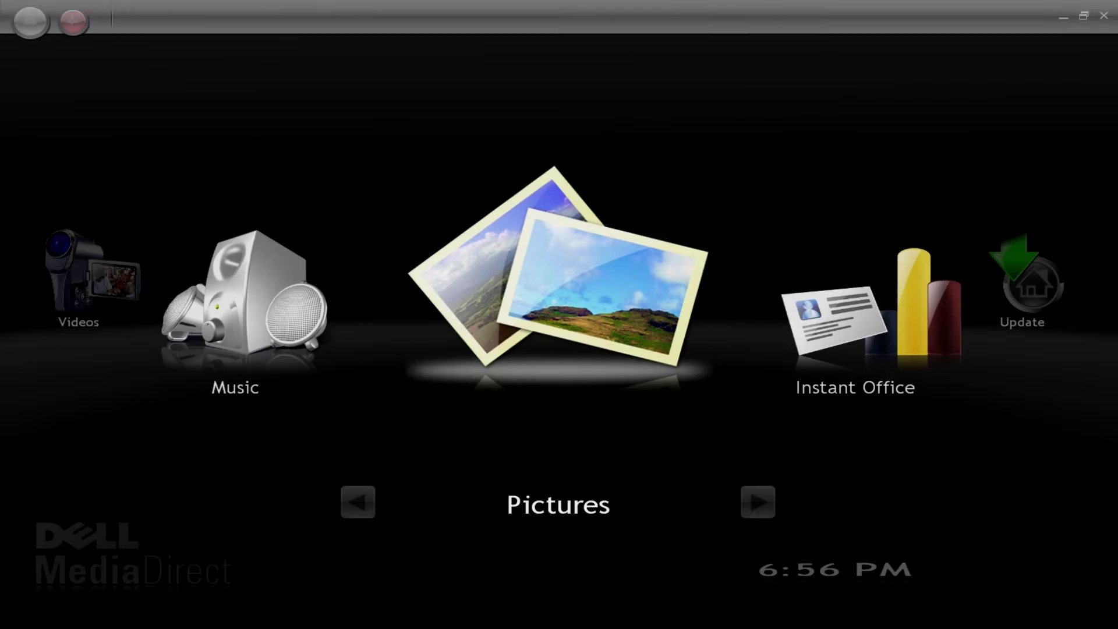
click(195, 285)
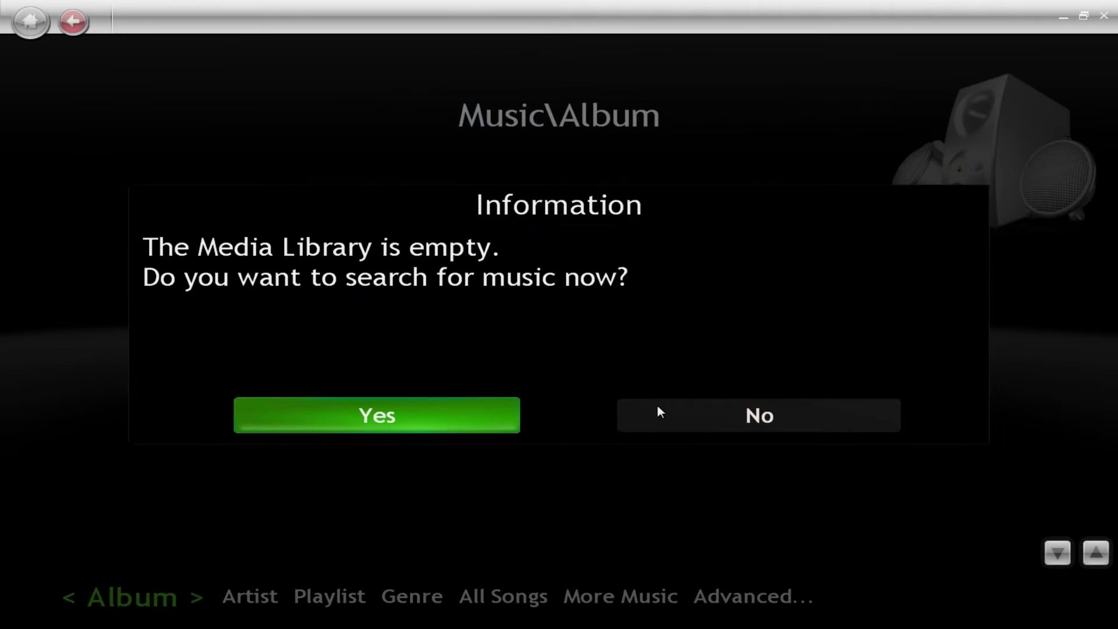
click(675, 413)
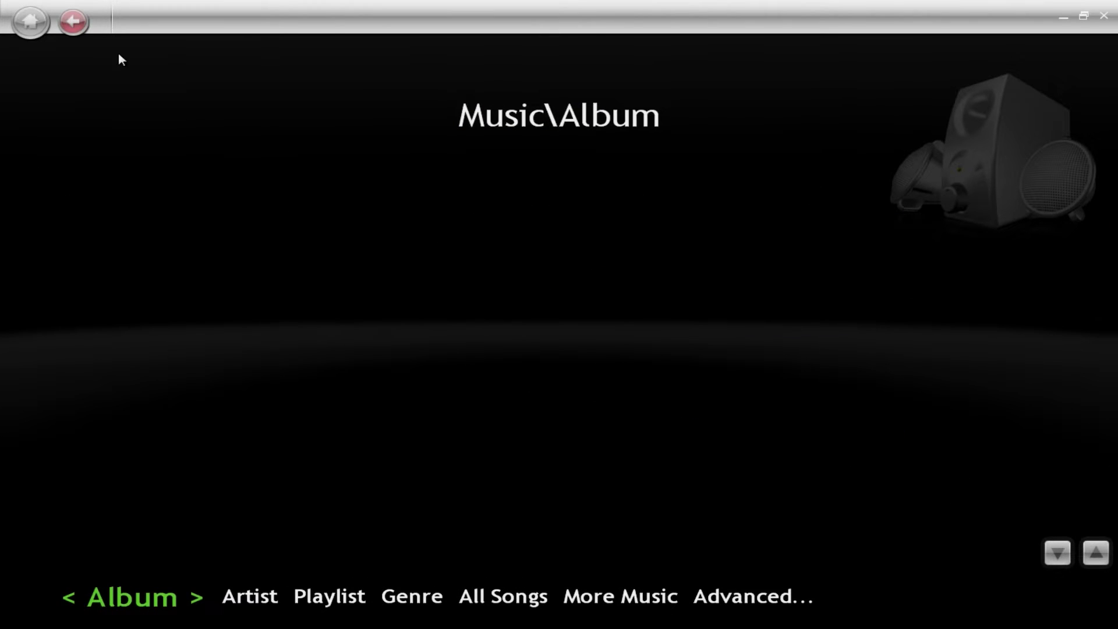
click(73, 21)
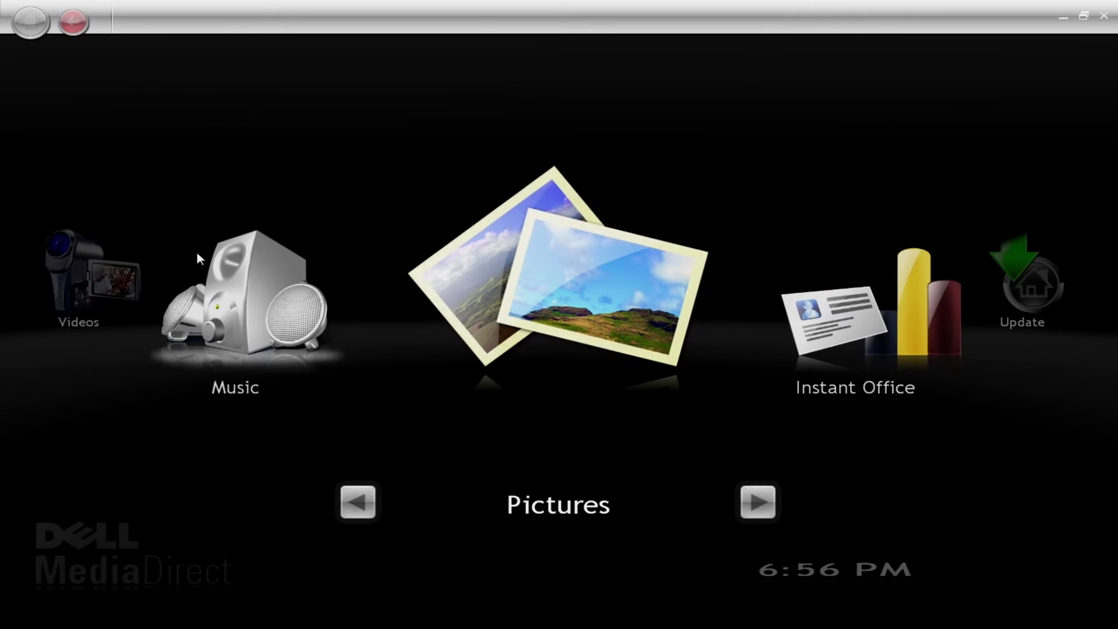
click(738, 497)
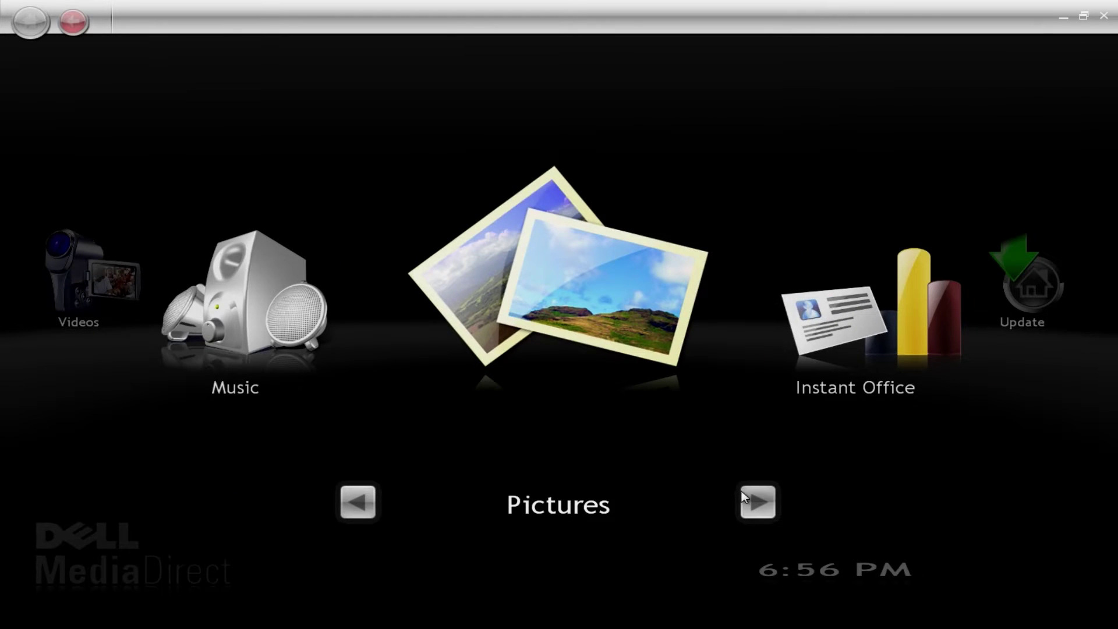
click(585, 321)
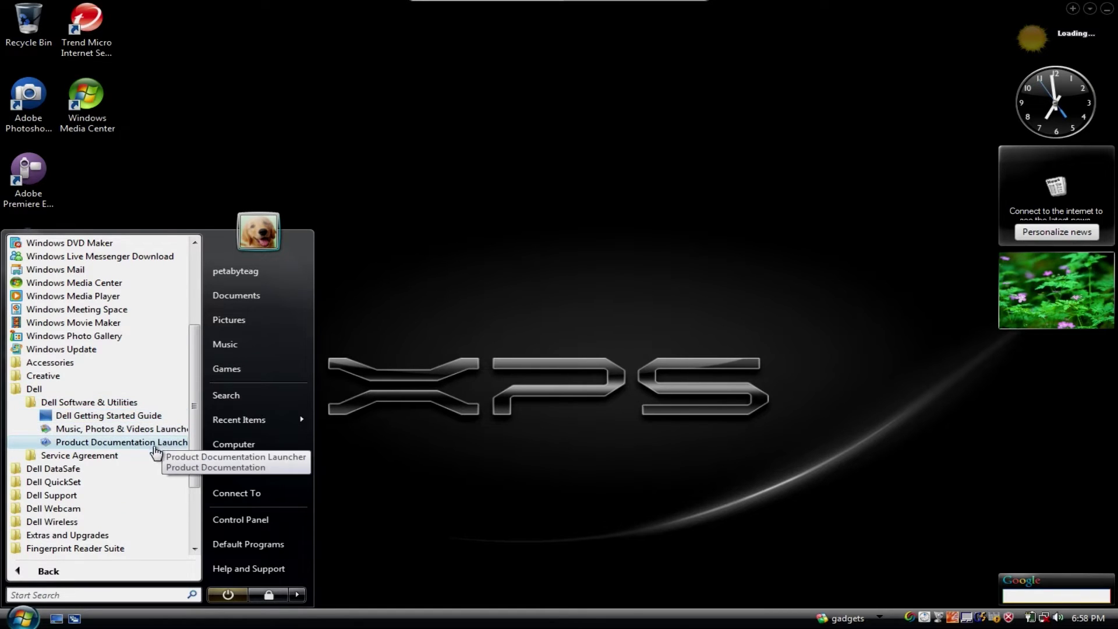
- Browse the Dell Software & Utilities, Service Agreement and Dell DataSafe program folders, and launch Dell QuickSet
click(128, 404)
click(113, 417)
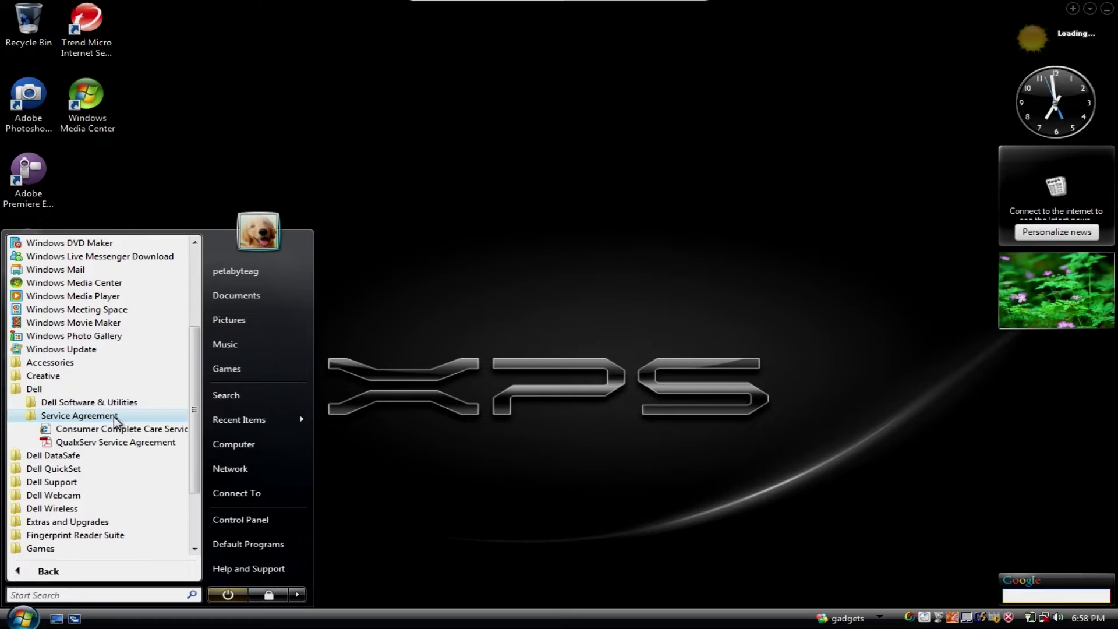
click(108, 416)
click(88, 430)
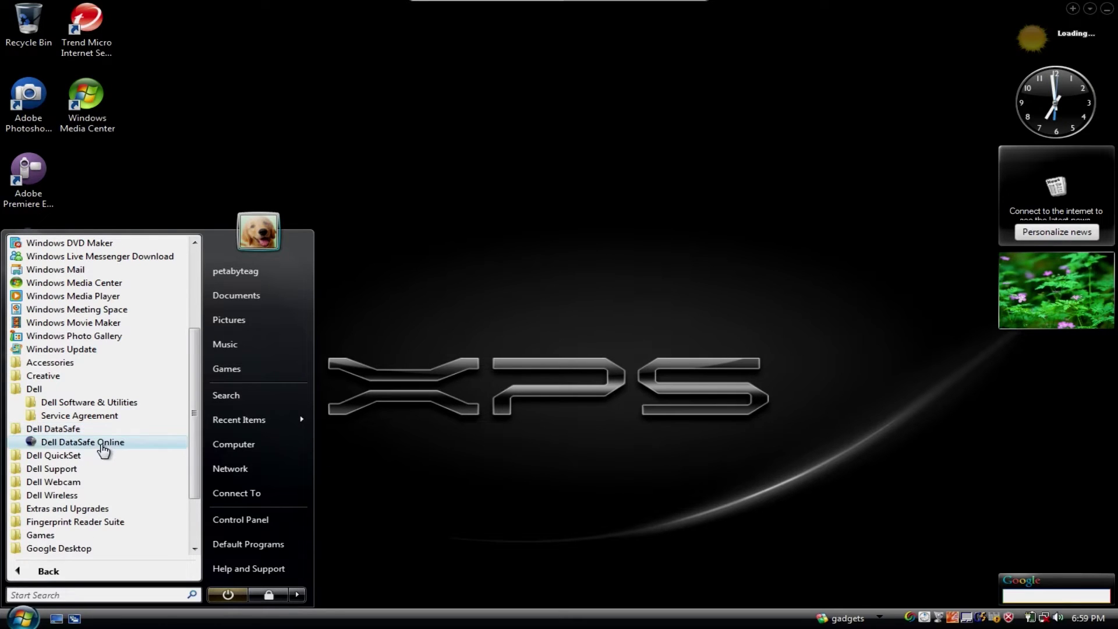
click(88, 456)
click(86, 469)
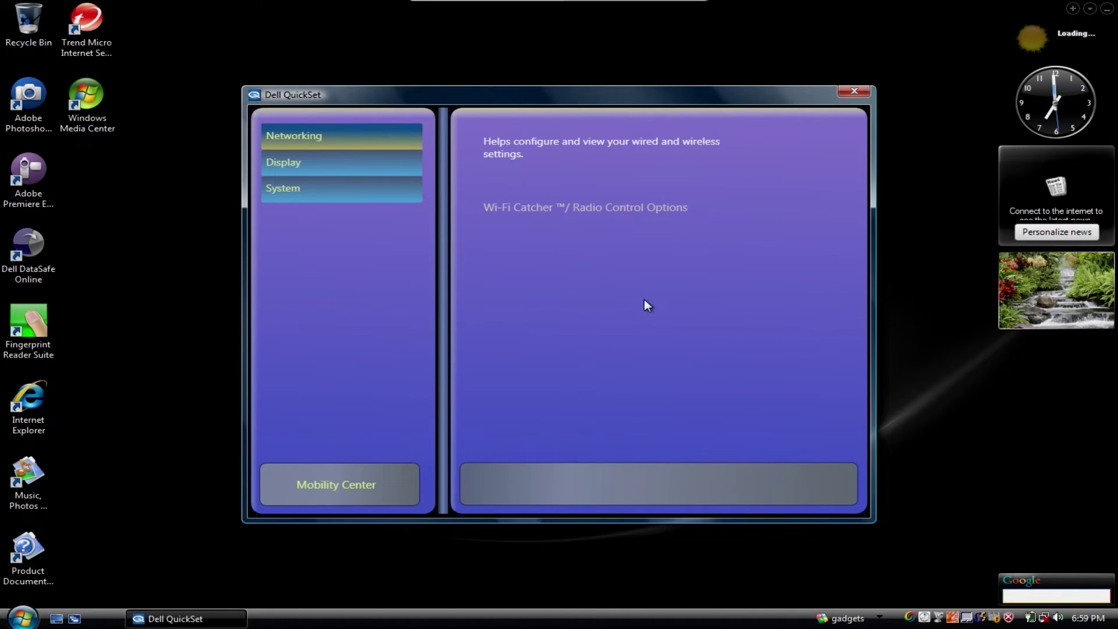
- View the Display and System categories in Dell QuickSet and open the Mobility Center
click(315, 163)
click(319, 188)
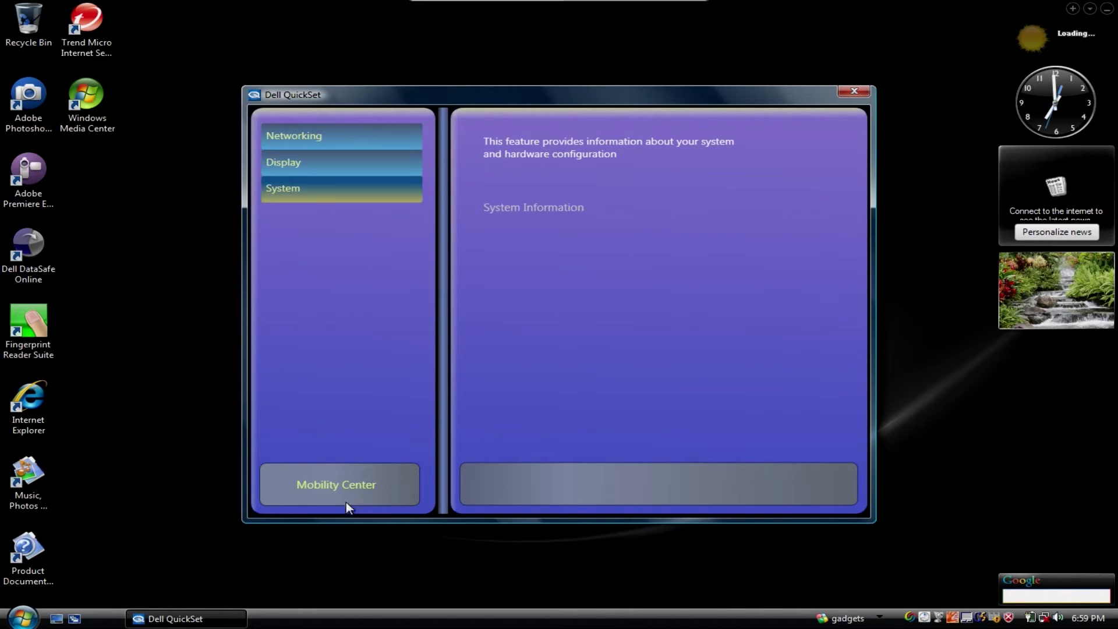
click(346, 501)
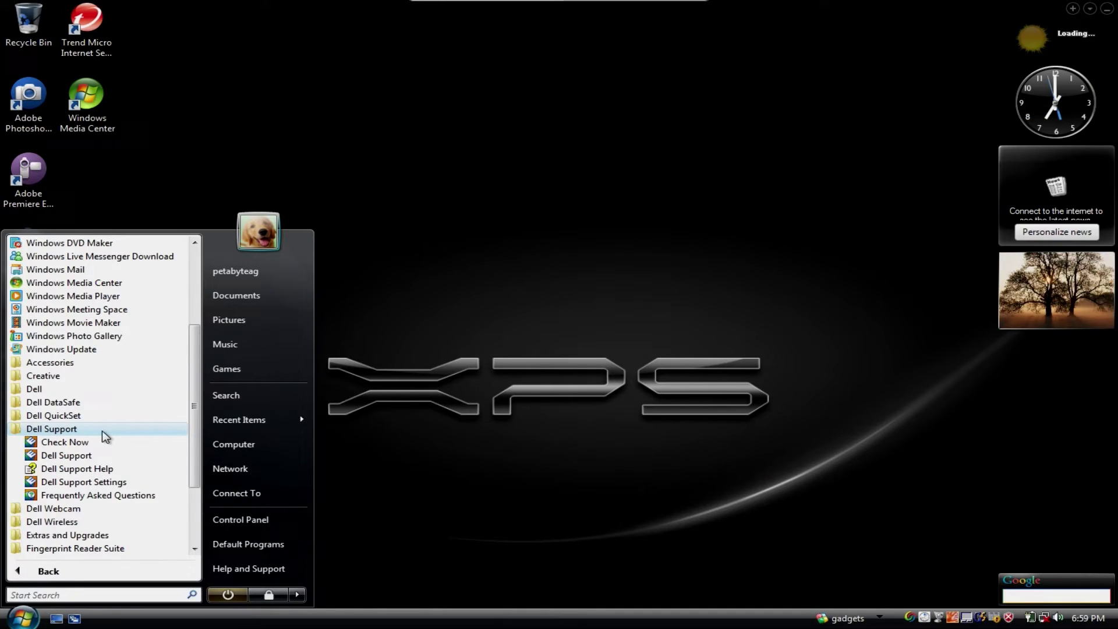
- Look through the Dell Support and Dell Webcam program folders and launch Dell Webcam Center
click(103, 432)
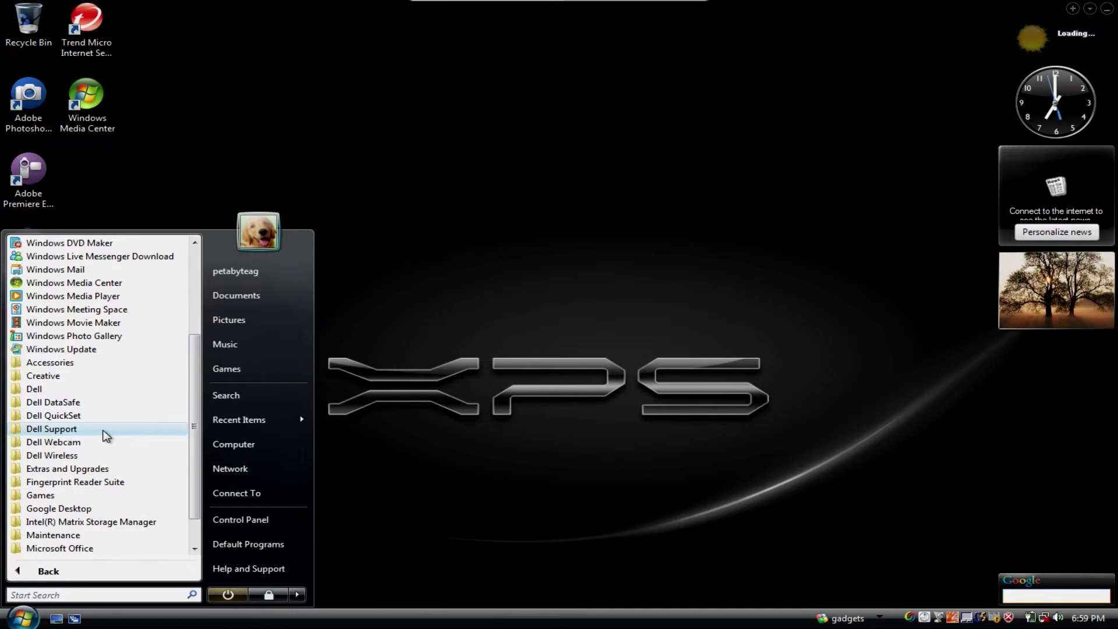
click(104, 442)
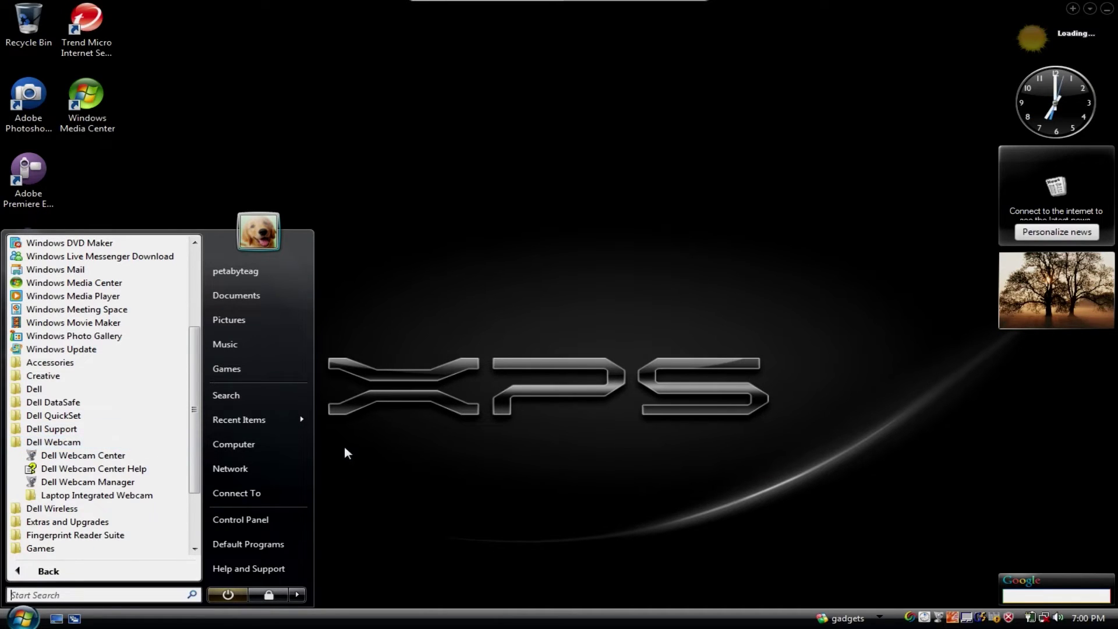
click(167, 453)
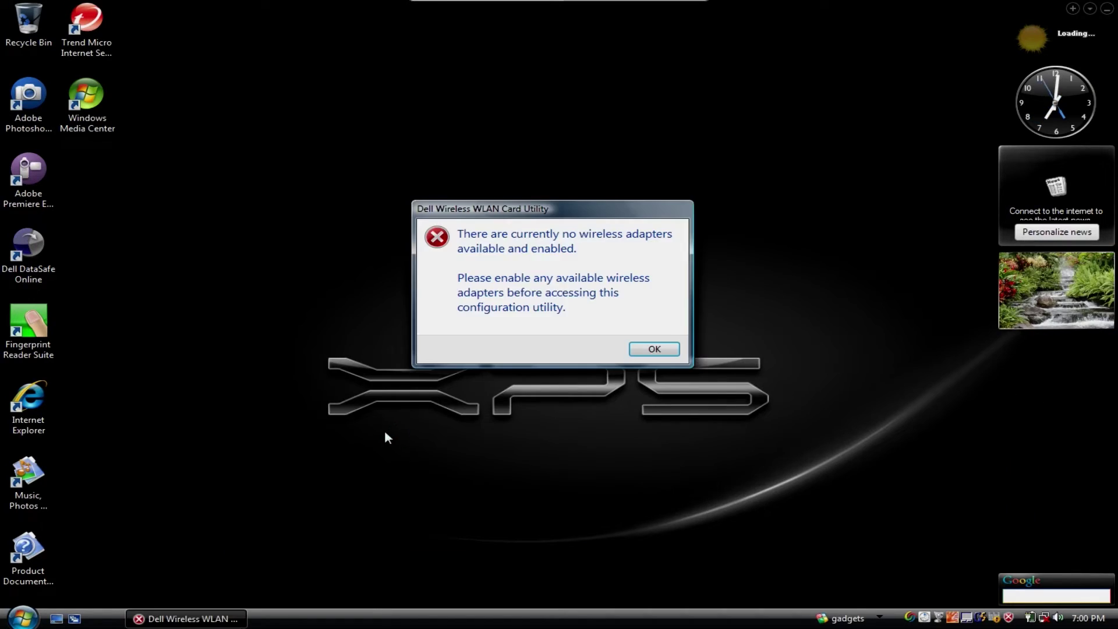
- Dismiss the Dell Wireless WLAN Card Utility message and examine the Extras and Upgrades program folder
click(658, 346)
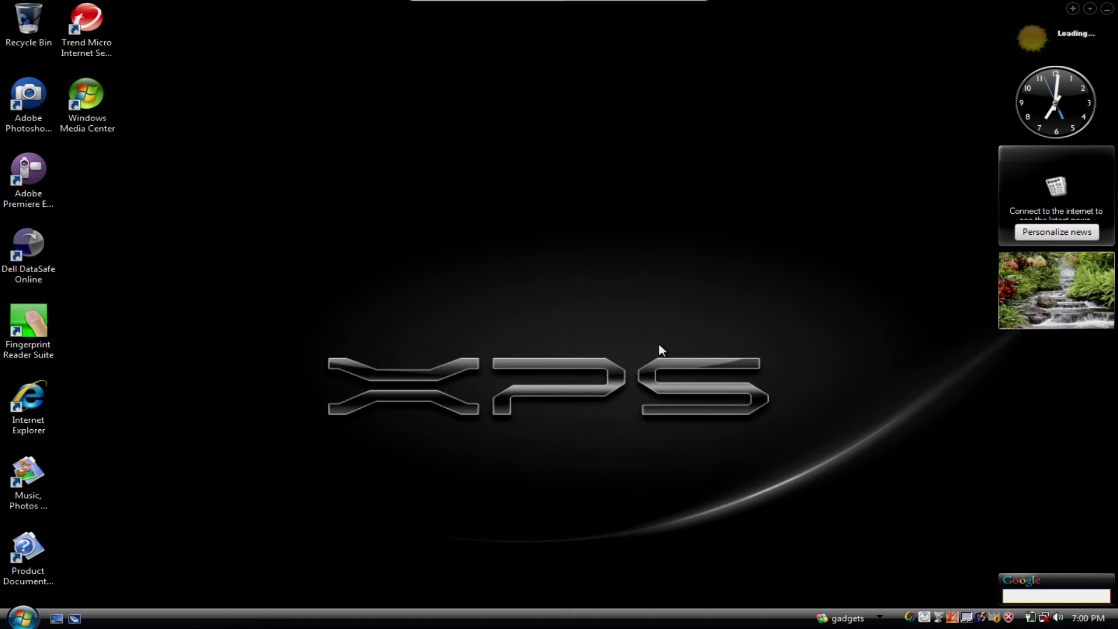
click(22, 616)
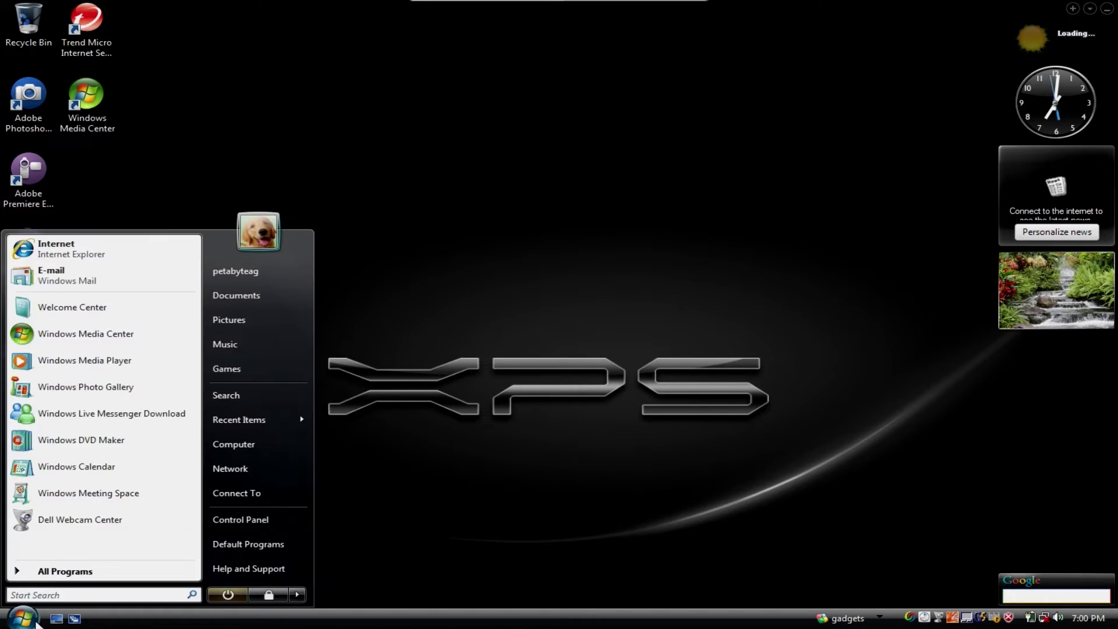
click(44, 571)
click(106, 468)
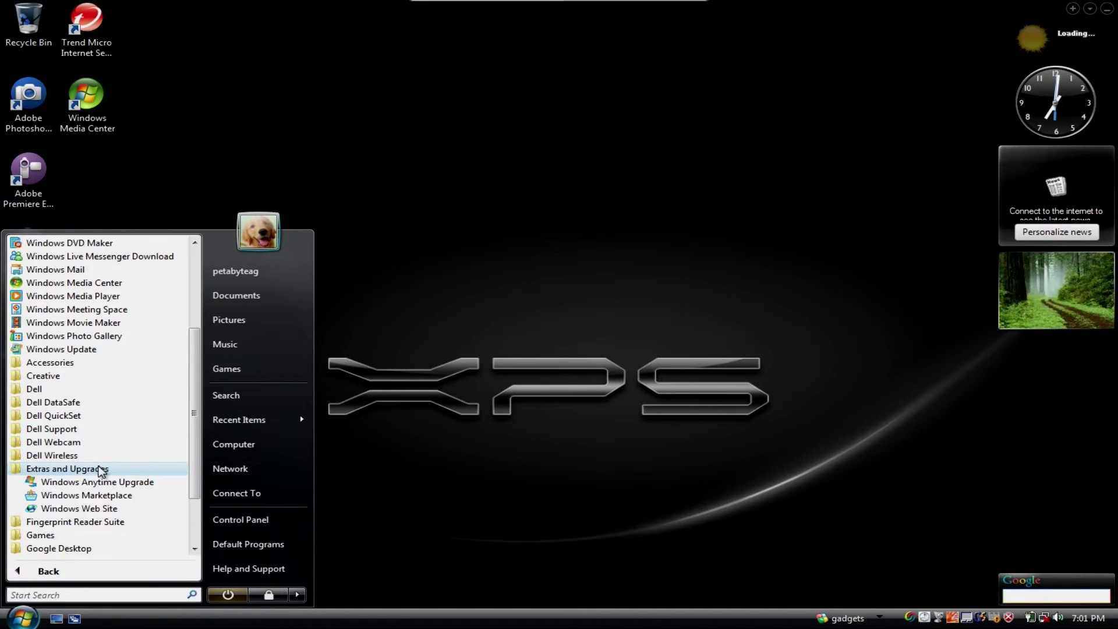
click(106, 468)
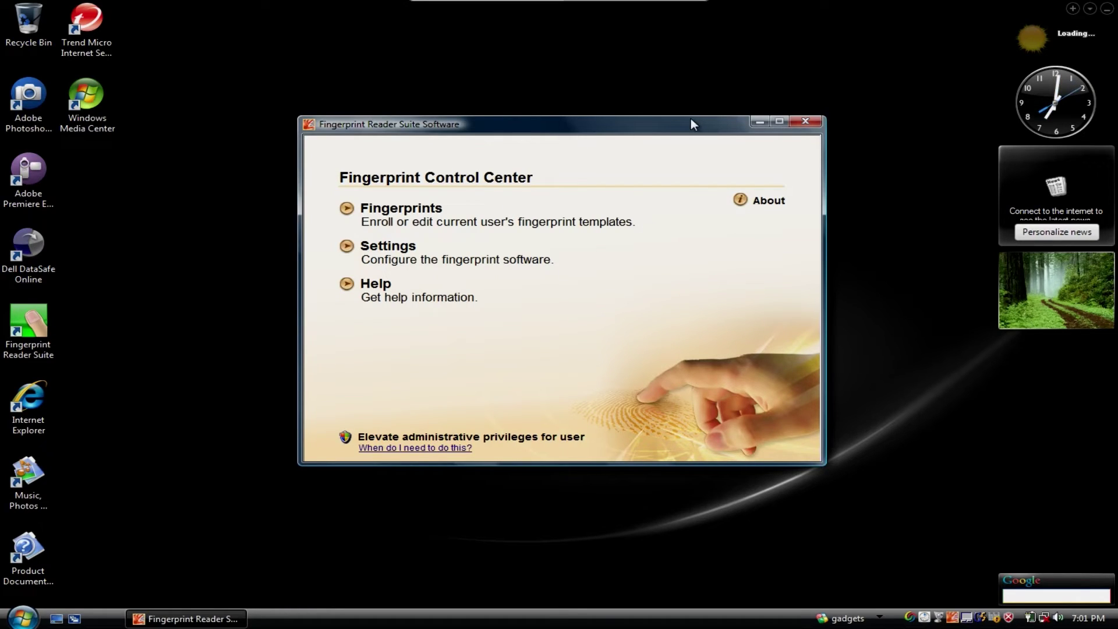
- Close the Fingerprint Reader Suite and agree to the Google Desktop terms of service
click(809, 121)
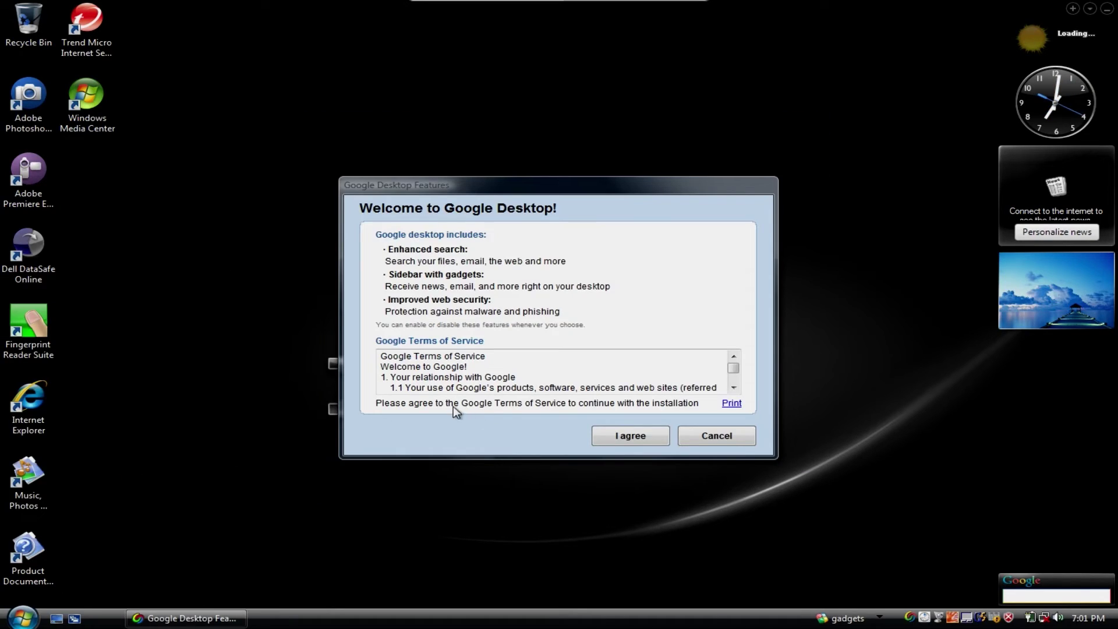
click(634, 434)
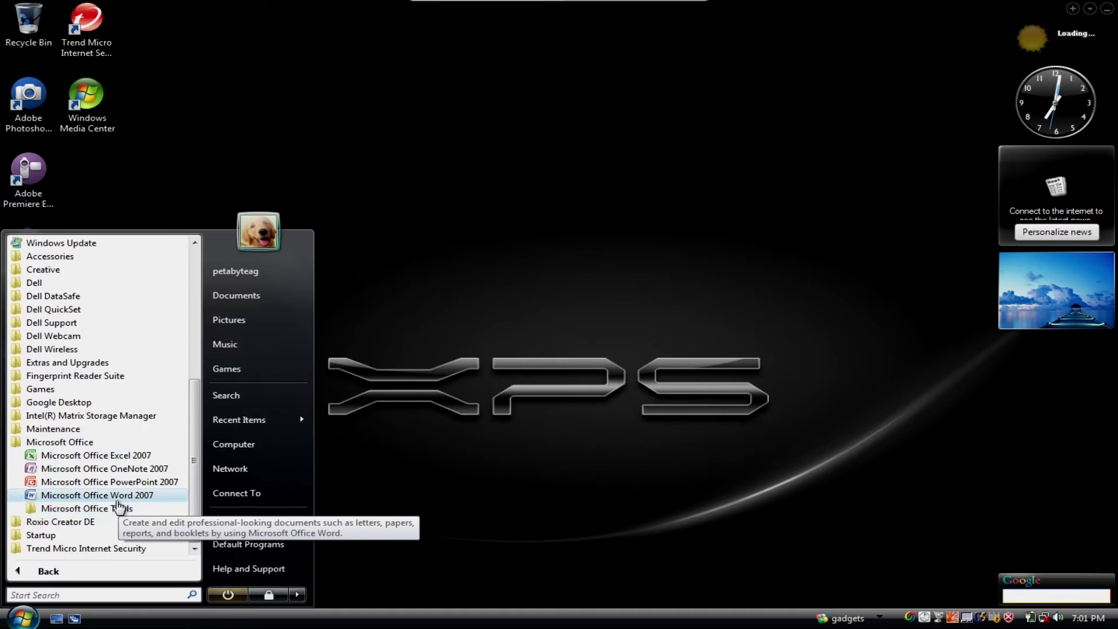
- Launch Microsoft Office Word 2007 and accept the prefilled user name and initials
click(113, 494)
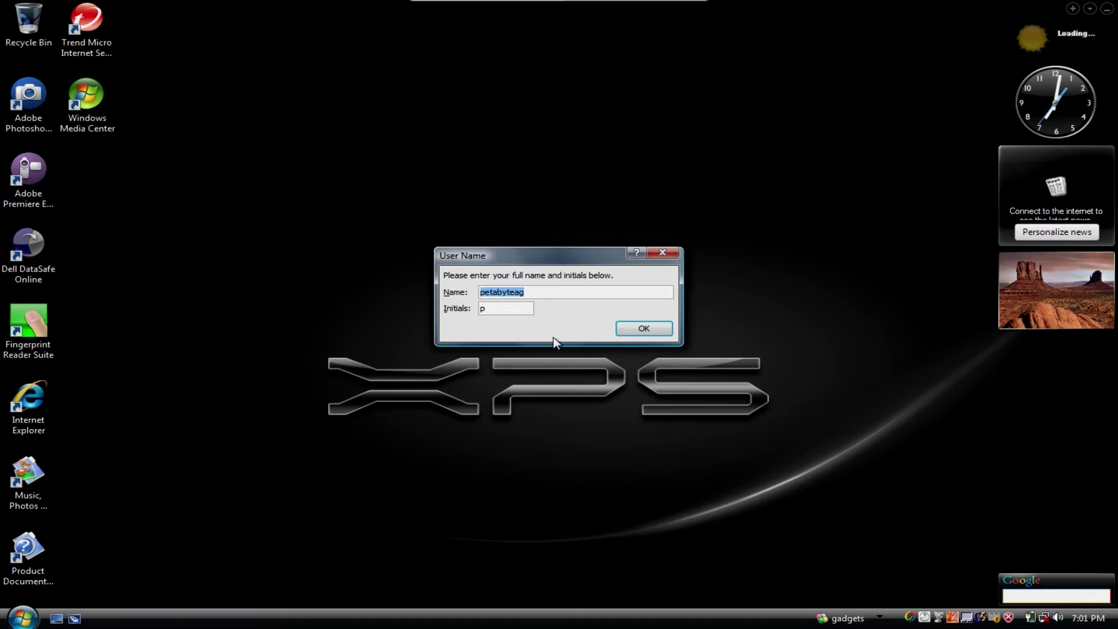
key(Return)
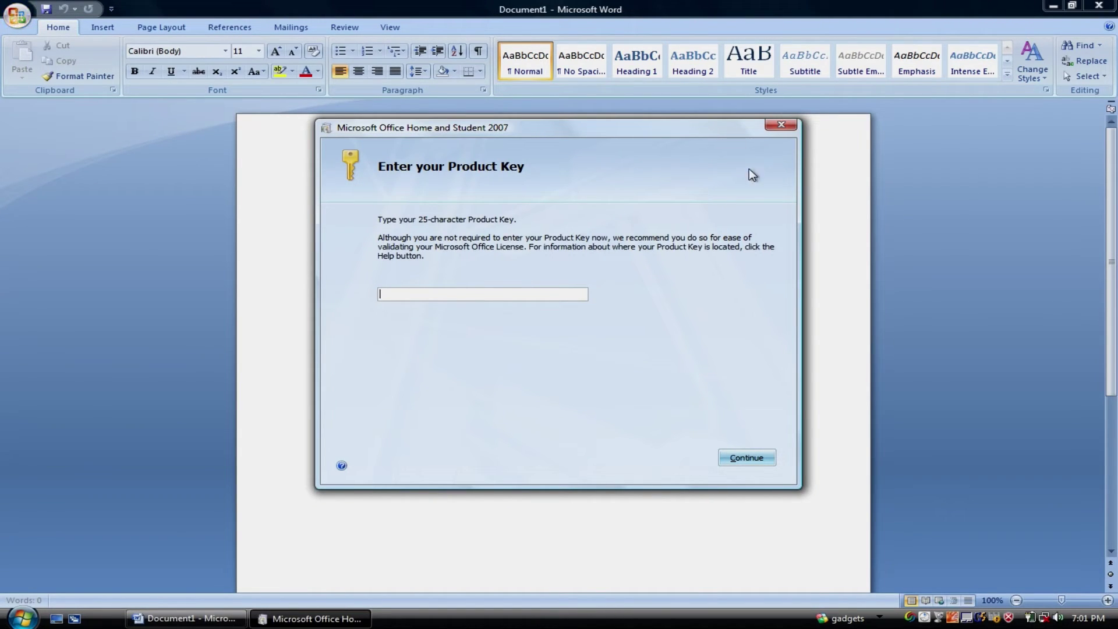
- Cancel the Microsoft Office Home and Student 2007 setup without entering a product key
click(756, 457)
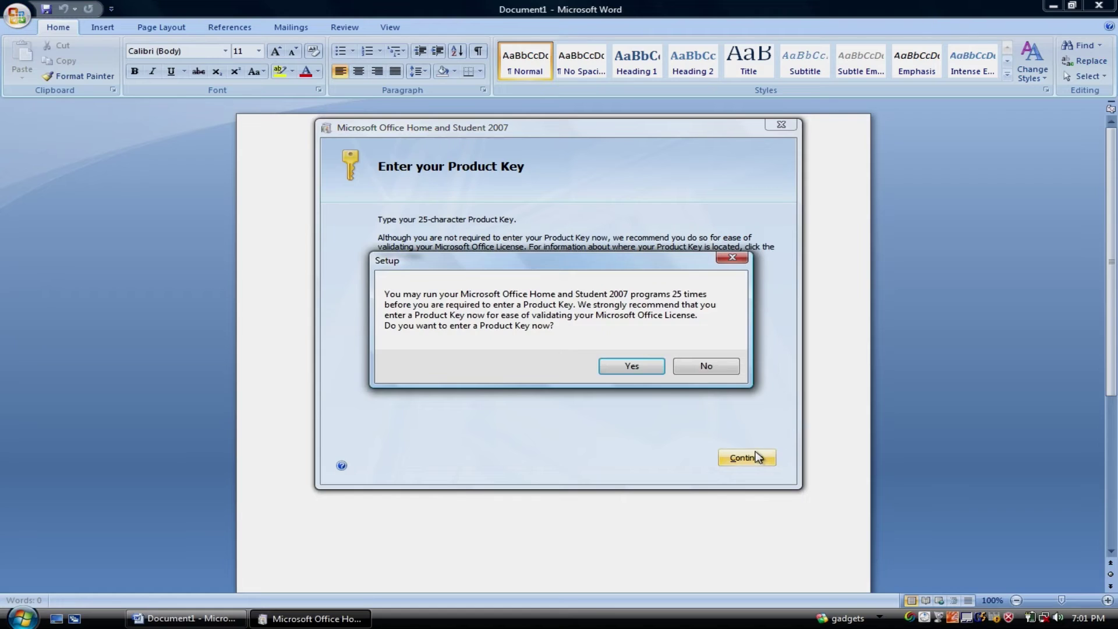
click(641, 367)
click(782, 125)
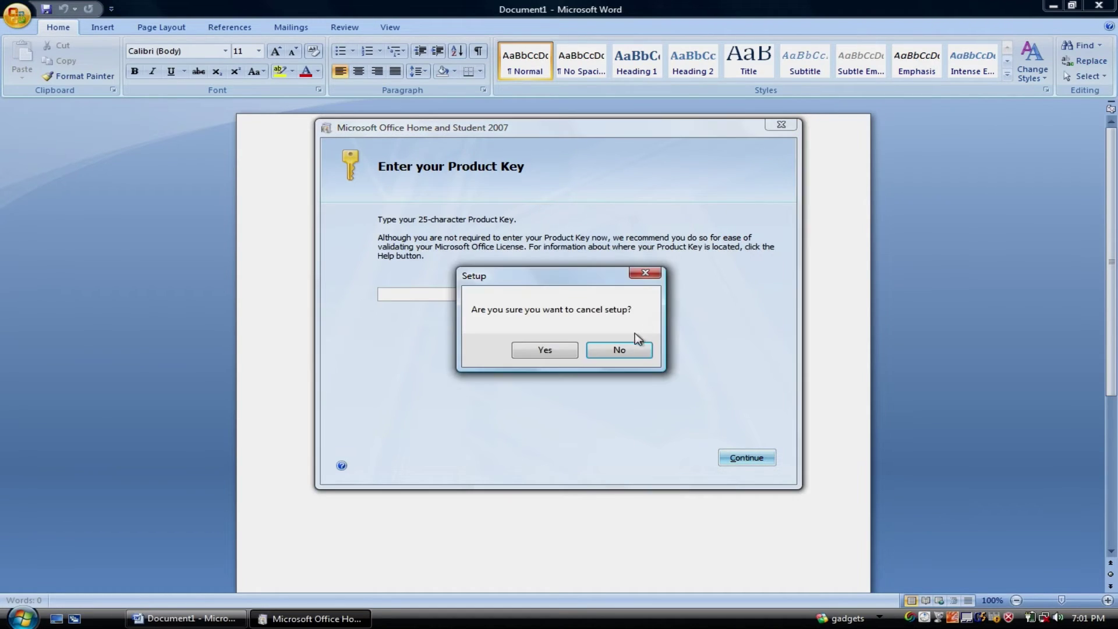
click(561, 351)
click(562, 348)
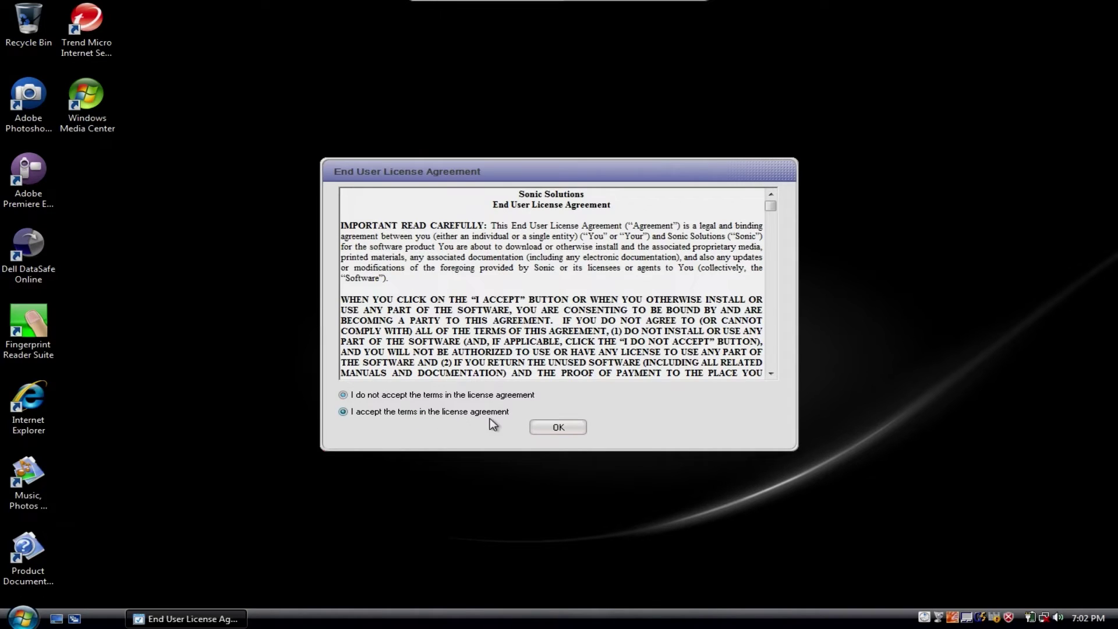
- Accept the Sonic Solutions license agreement and try twice to start Roxio Easy Media Creator
click(547, 429)
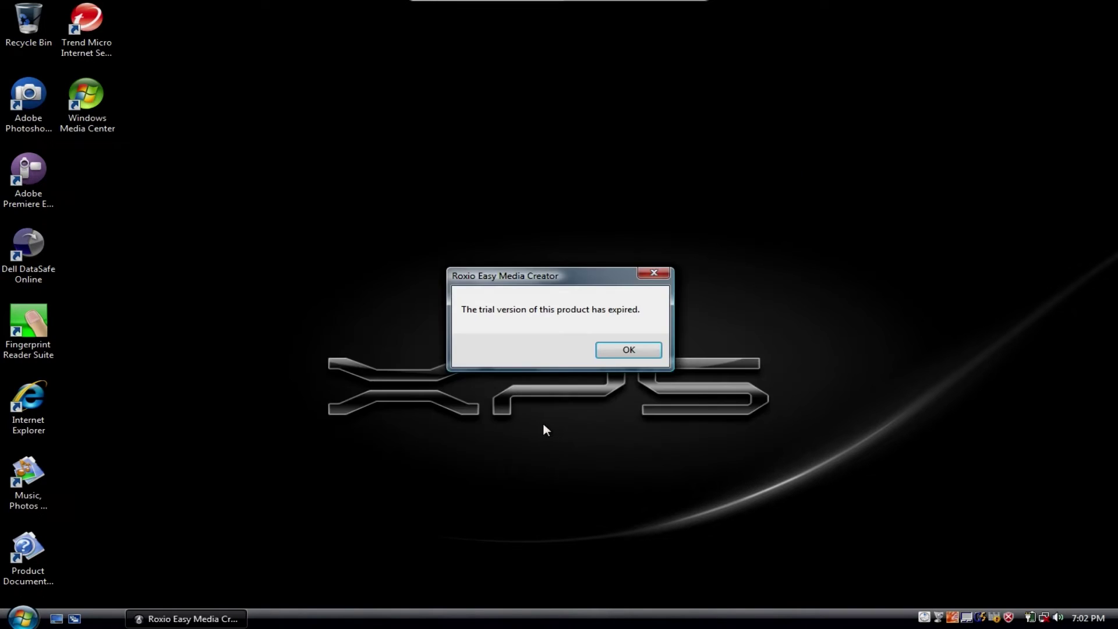
click(627, 351)
click(22, 617)
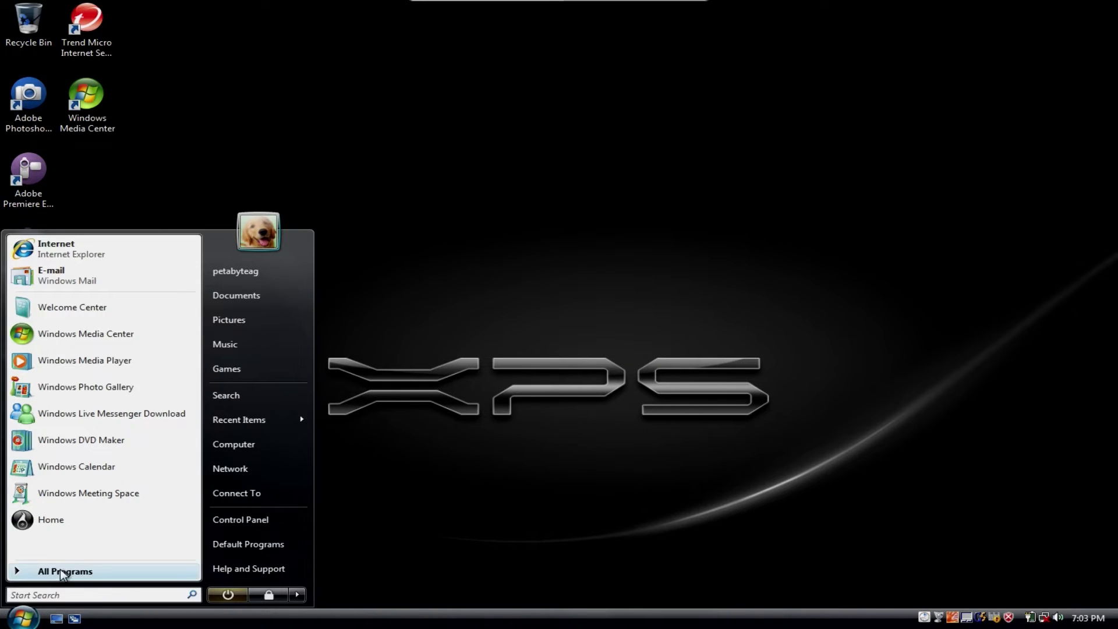
click(117, 520)
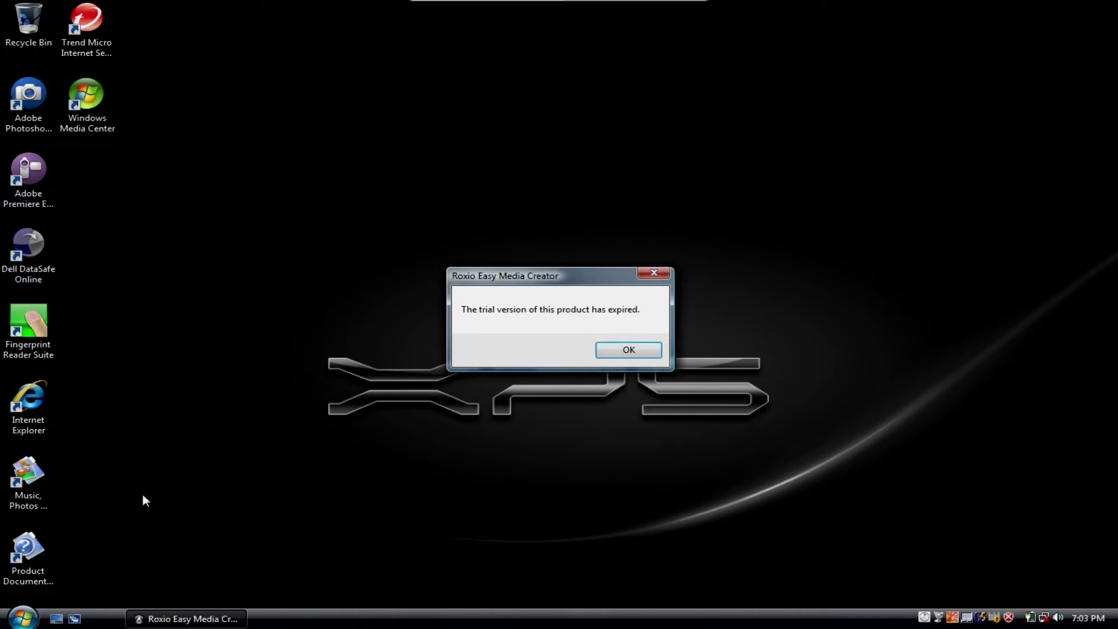
click(618, 351)
- Expand the Trend Micro Internet Security folder in the list of installed programs
click(22, 618)
click(82, 566)
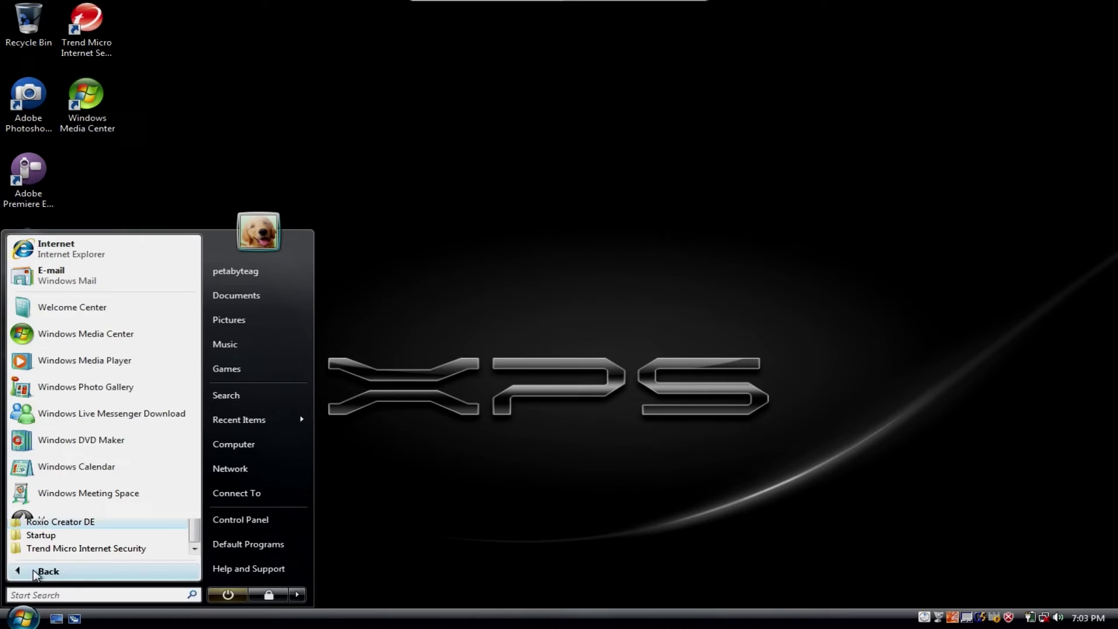
click(81, 549)
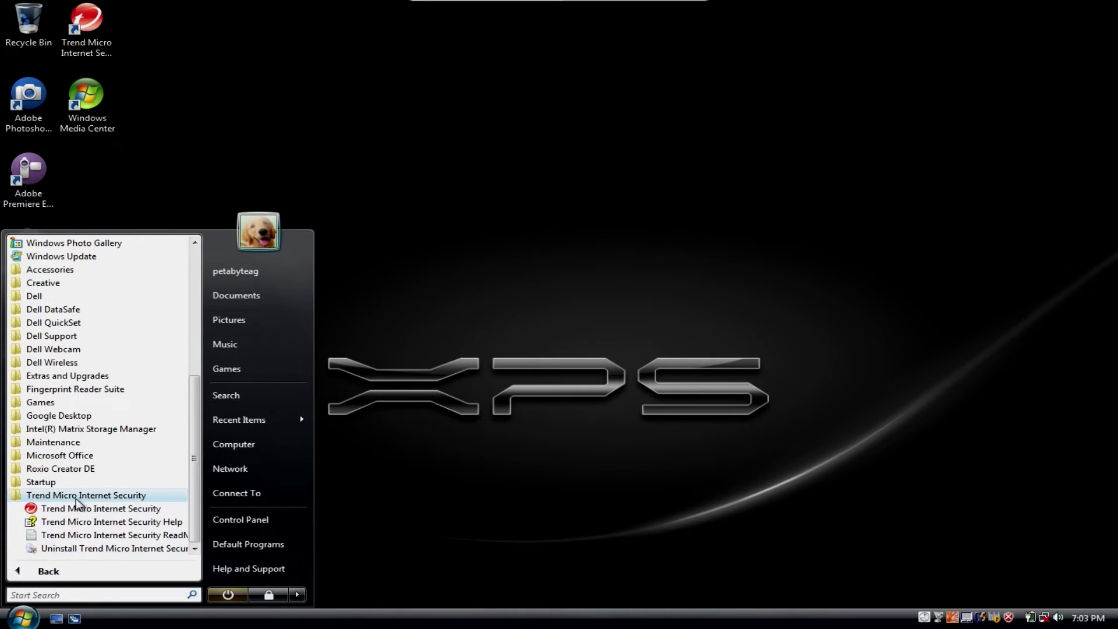
- Look through the list of installed programs, open Computer to view its drives, and close the Computer window
scroll(82, 504, up, 2)
scroll(139, 519, up, 5)
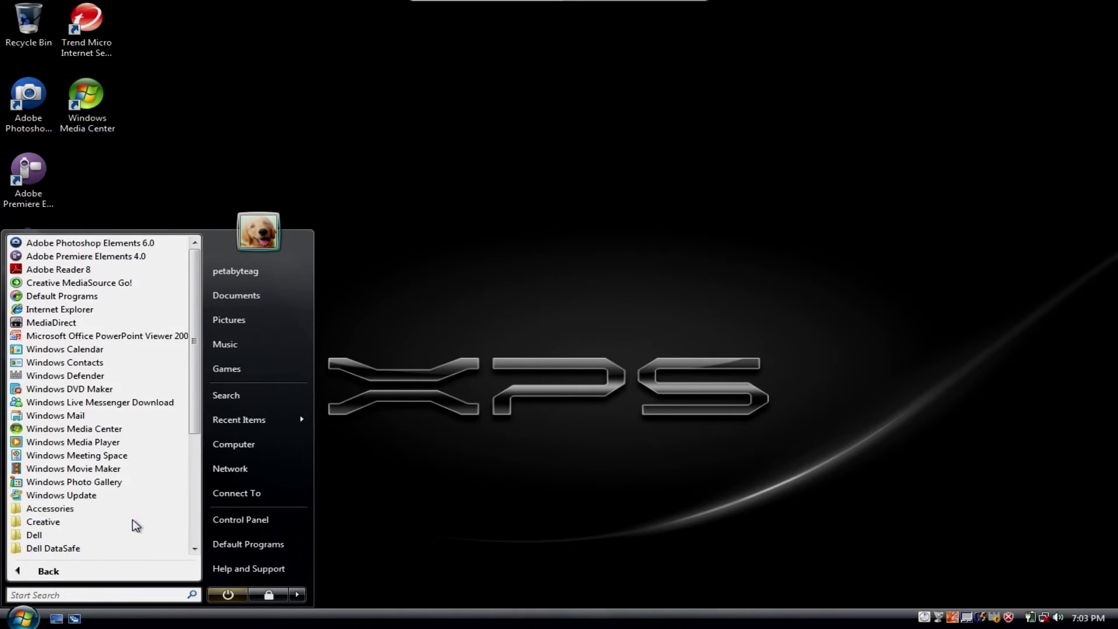
scroll(135, 524, down, 5)
click(239, 445)
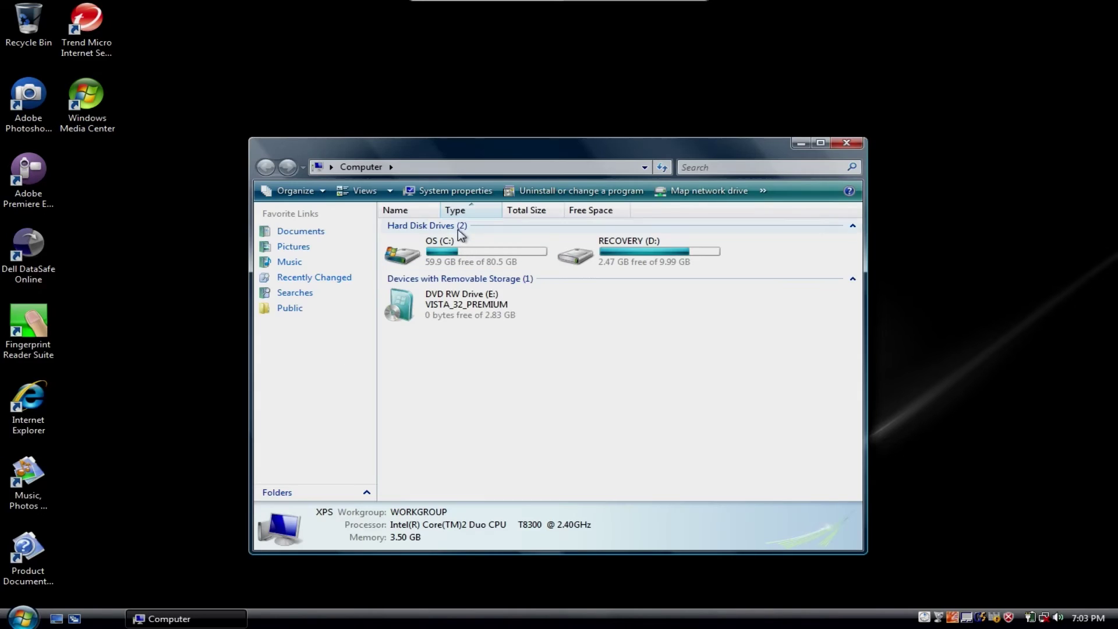
drag(453, 150, 659, 155)
click(1005, 142)
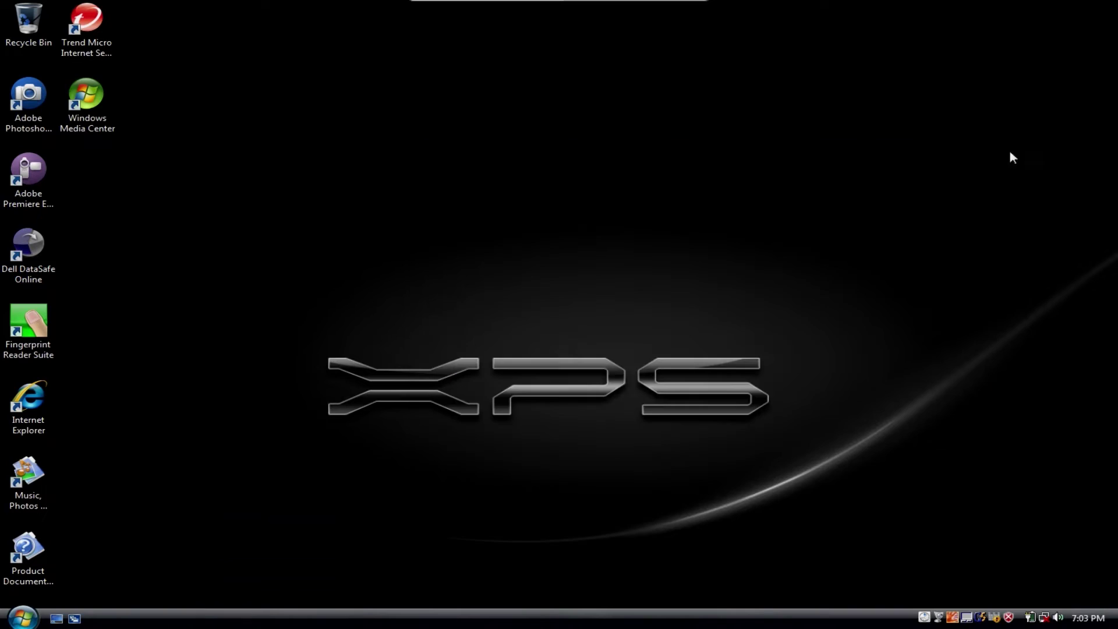
- Open the System information page, review the Windows Experience Index subscores, and close the performance window
right_click(500, 252)
click(519, 392)
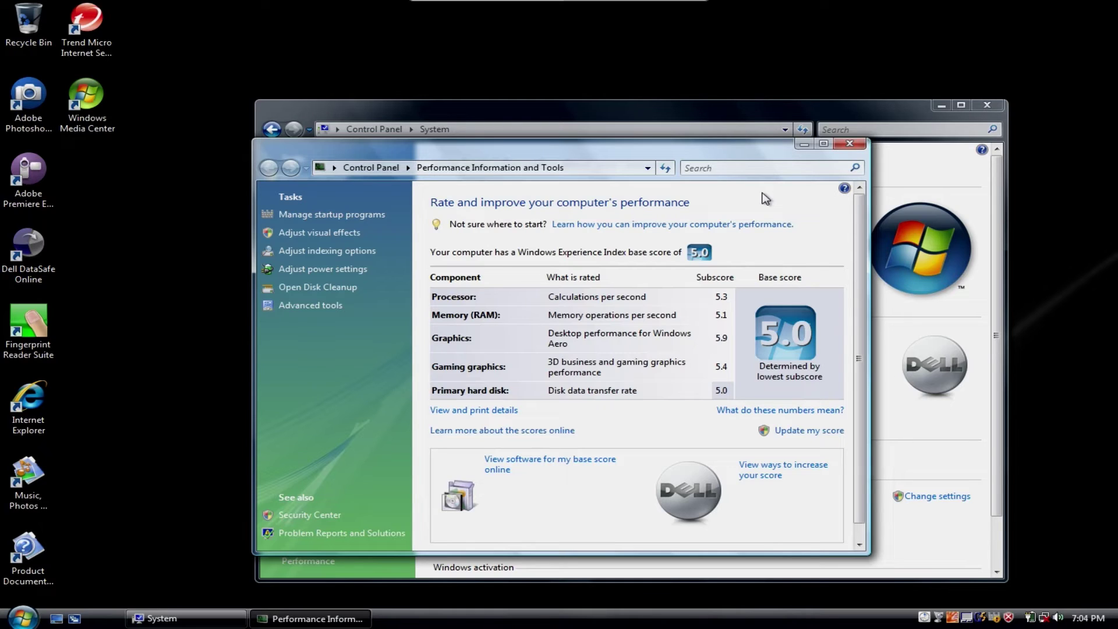
click(850, 143)
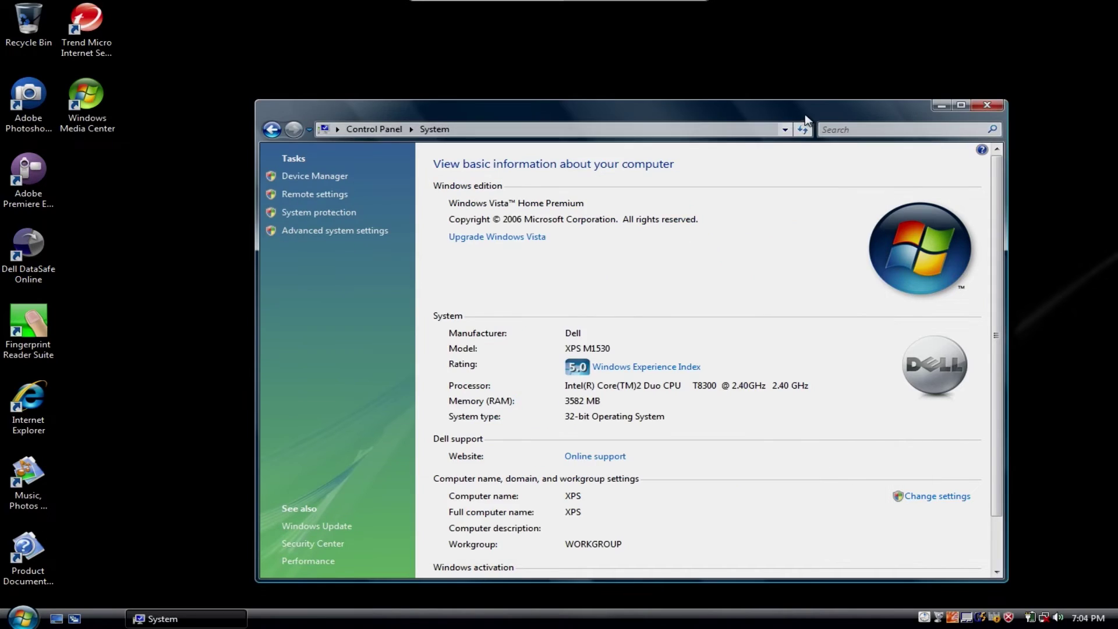
drag(804, 116, 755, 64)
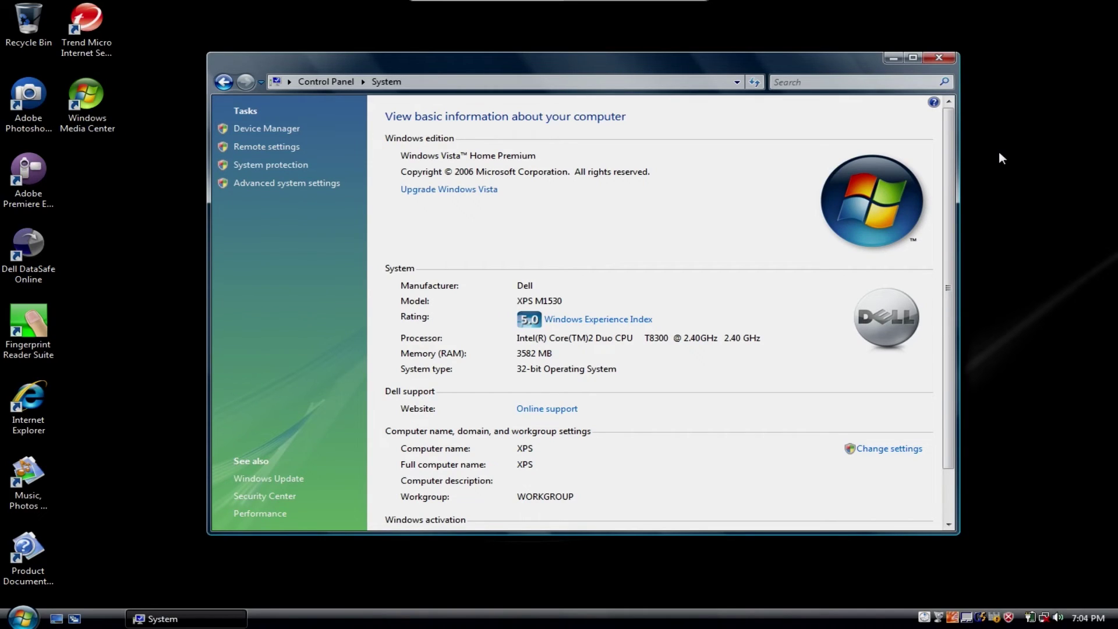
- Open the desktop background settings and try the woven basket, plain blue and blue sphere wallpapers from the Unspecified group
right_click(1091, 169)
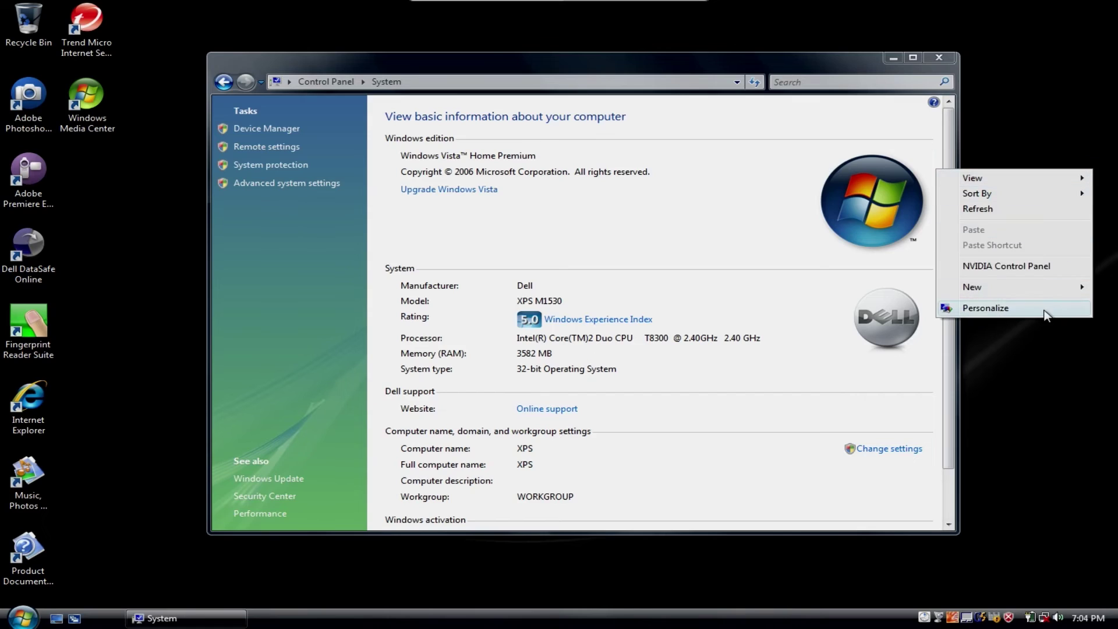
click(1044, 310)
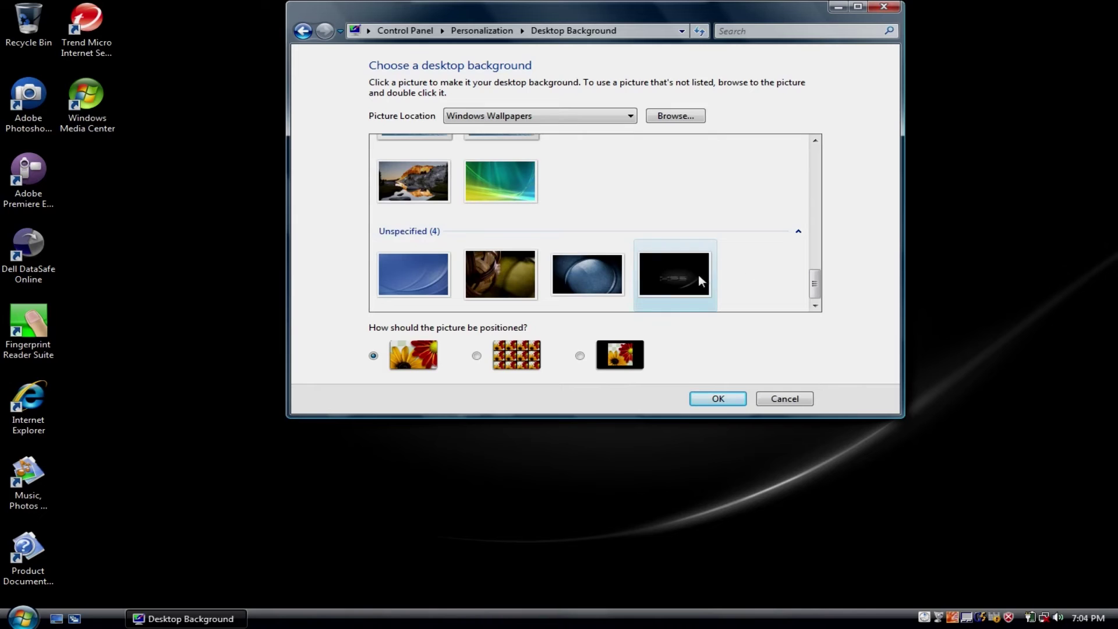
click(522, 275)
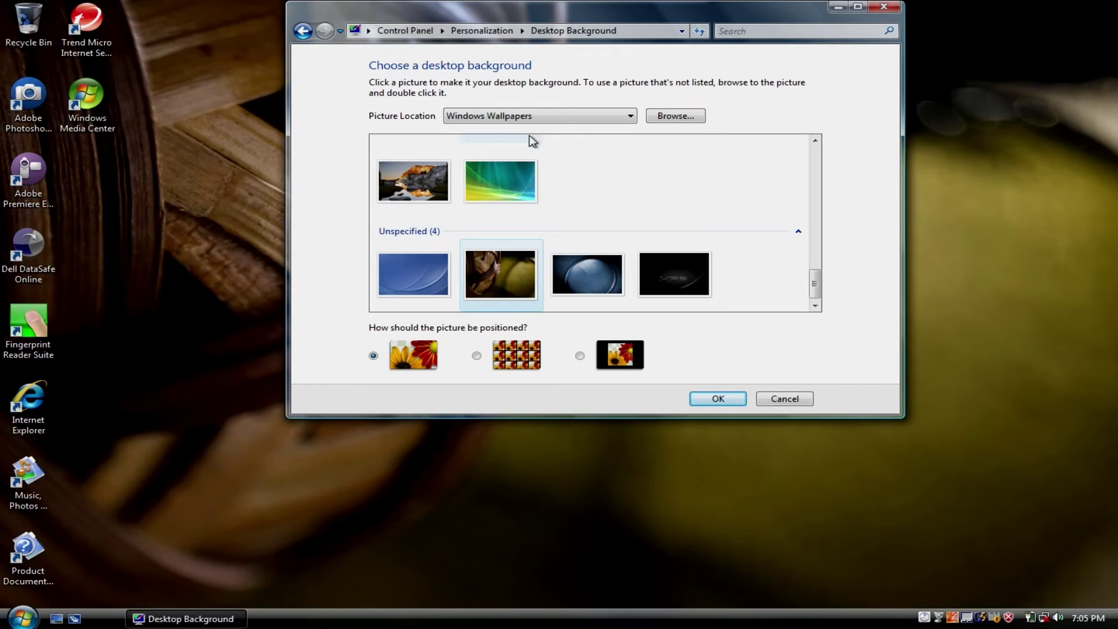
drag(483, 19, 529, 180)
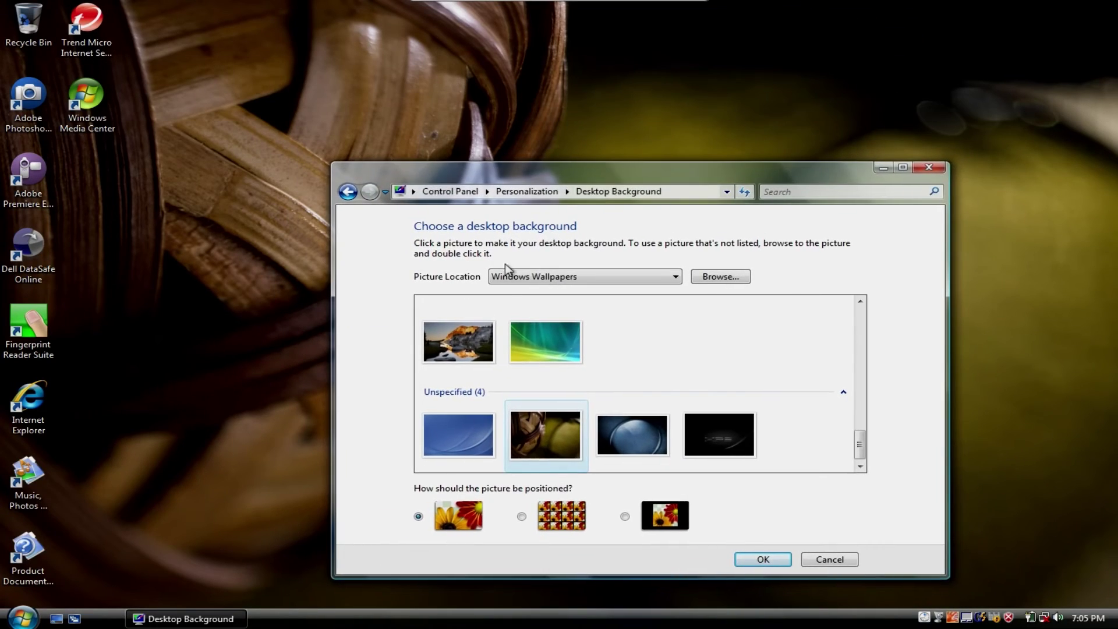
click(463, 431)
click(617, 435)
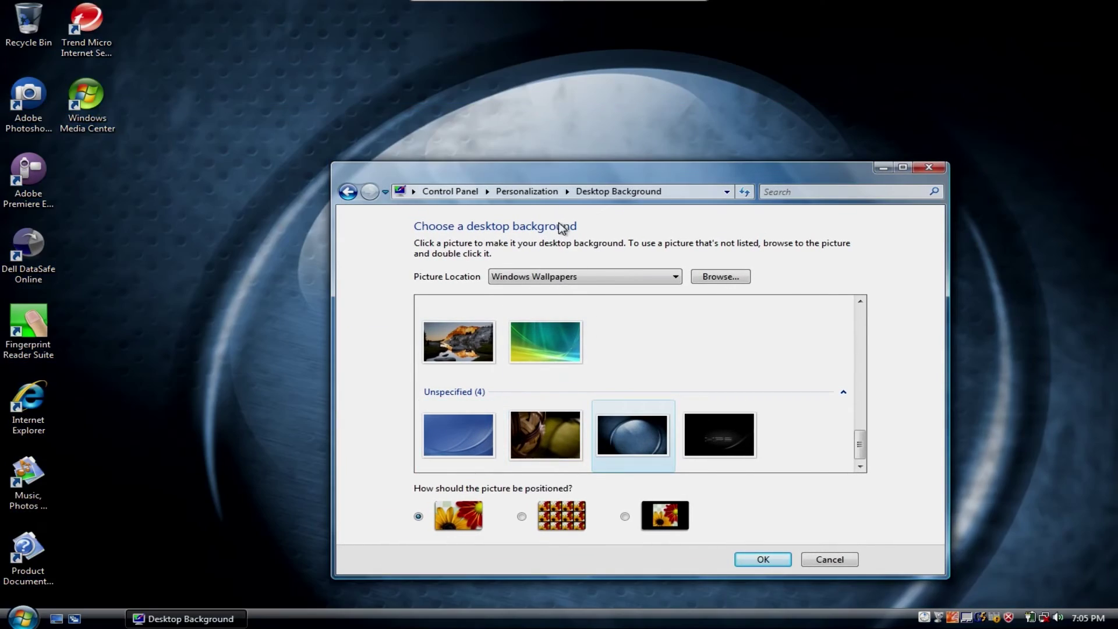
- Set the green and blue Windows Vista aurora wallpaper as the desktop background
drag(562, 173, 564, 141)
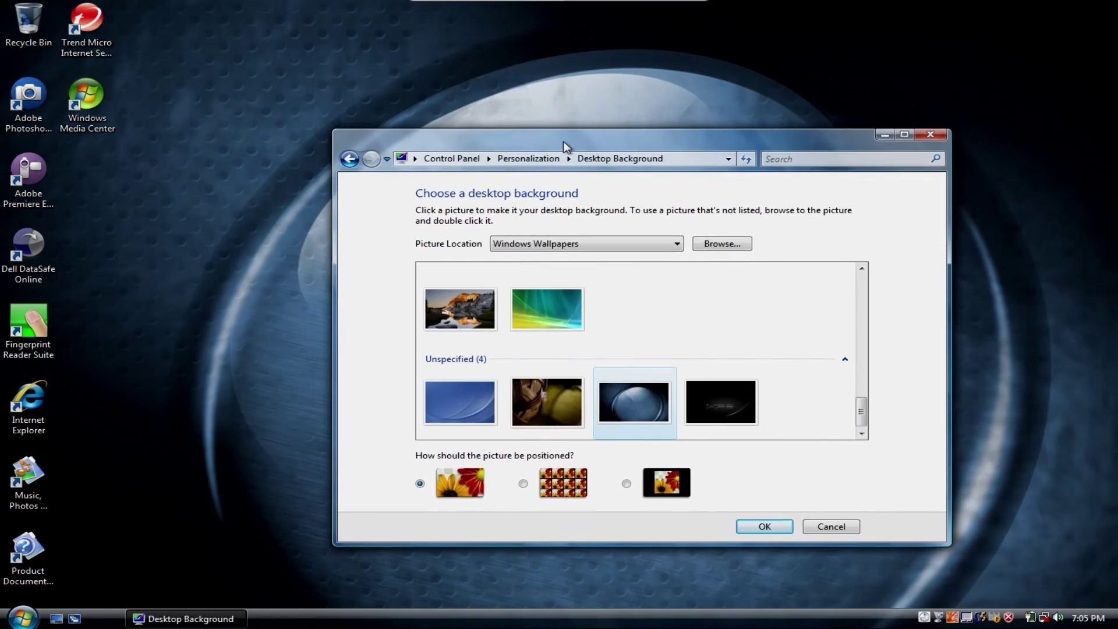
scroll(591, 277, up, 5)
scroll(591, 277, down, 5)
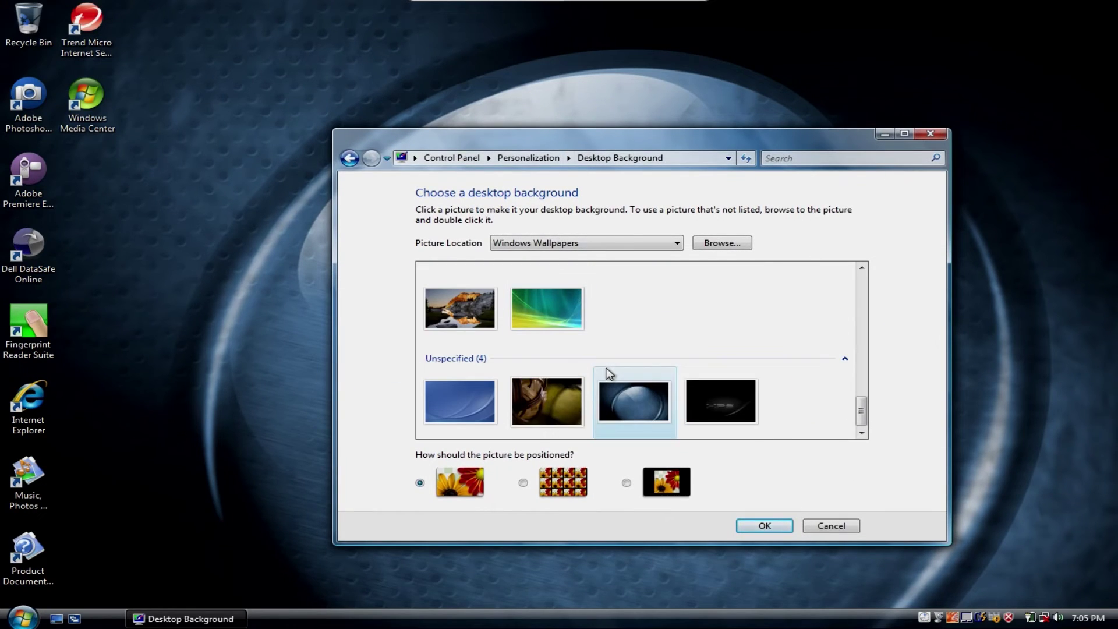
click(576, 329)
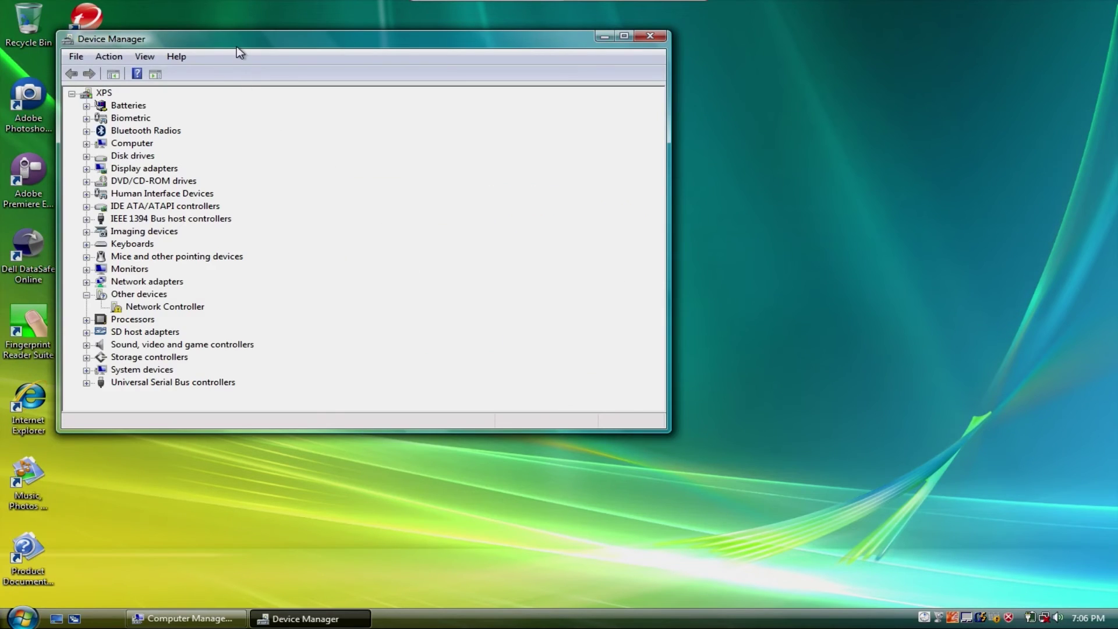
- Inspect the Batteries, Biometric and Bluetooth Radios categories in Device Manager, collapsing each one after viewing
drag(236, 45, 442, 134)
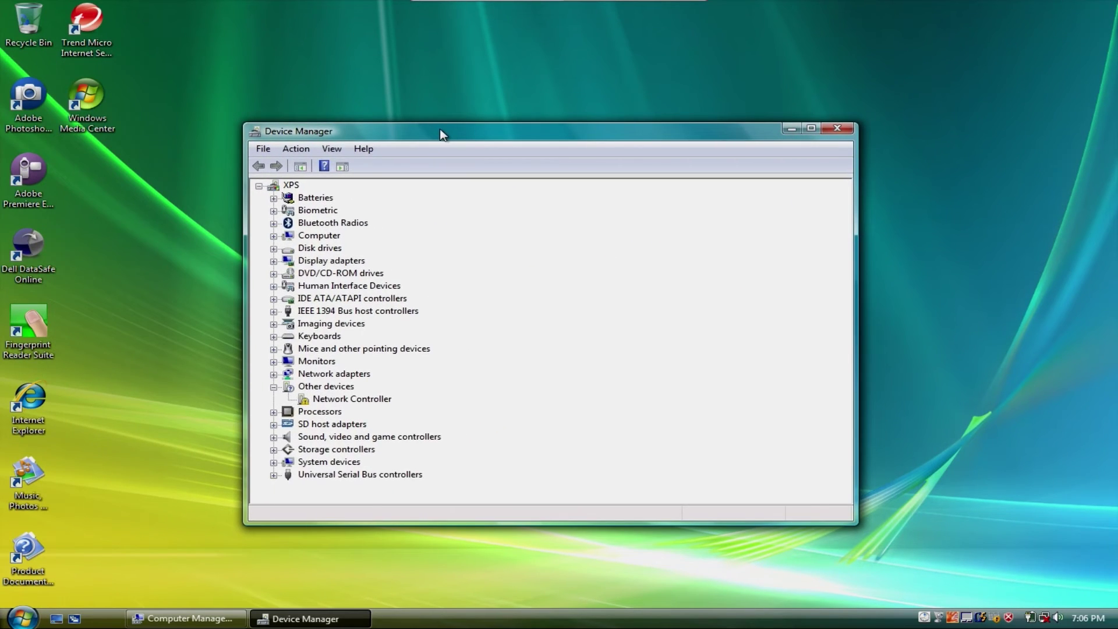
click(273, 211)
click(273, 210)
click(273, 198)
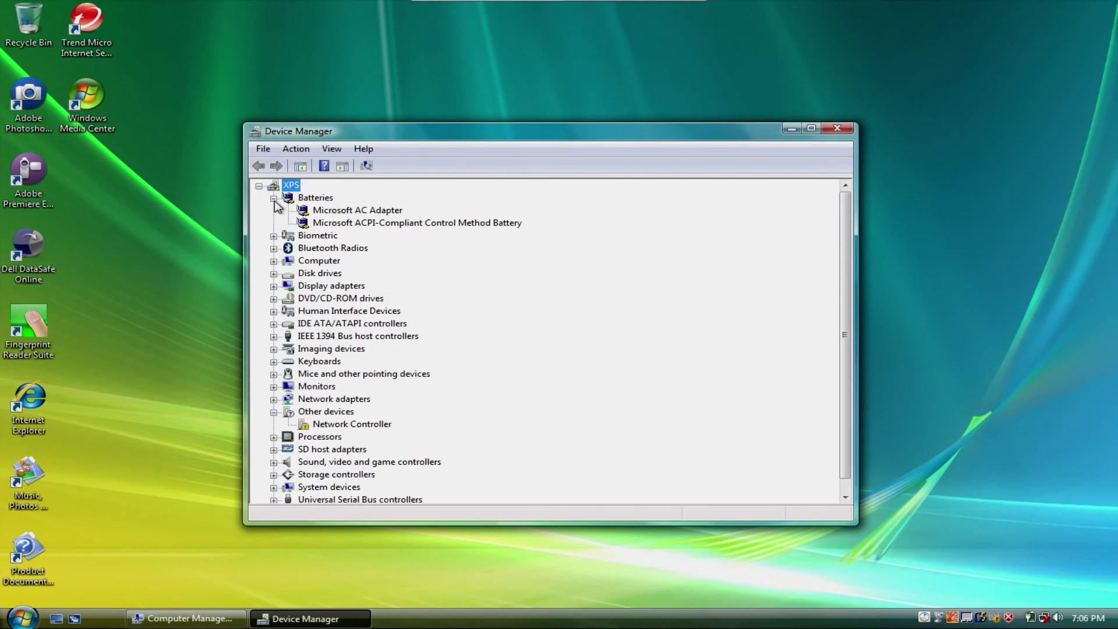
click(274, 198)
click(273, 223)
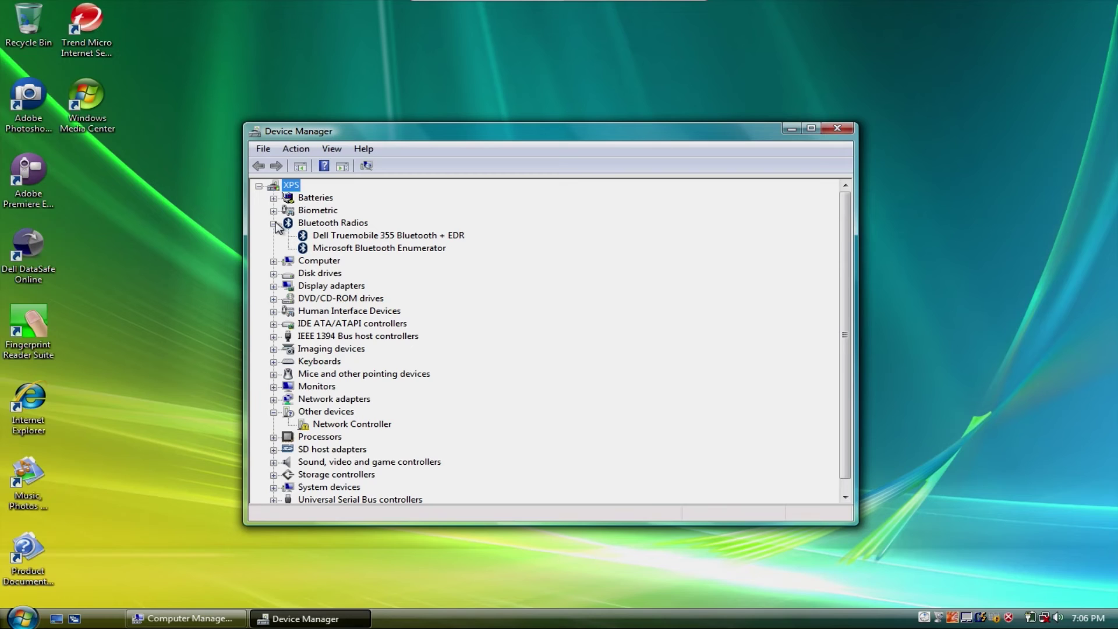
click(273, 223)
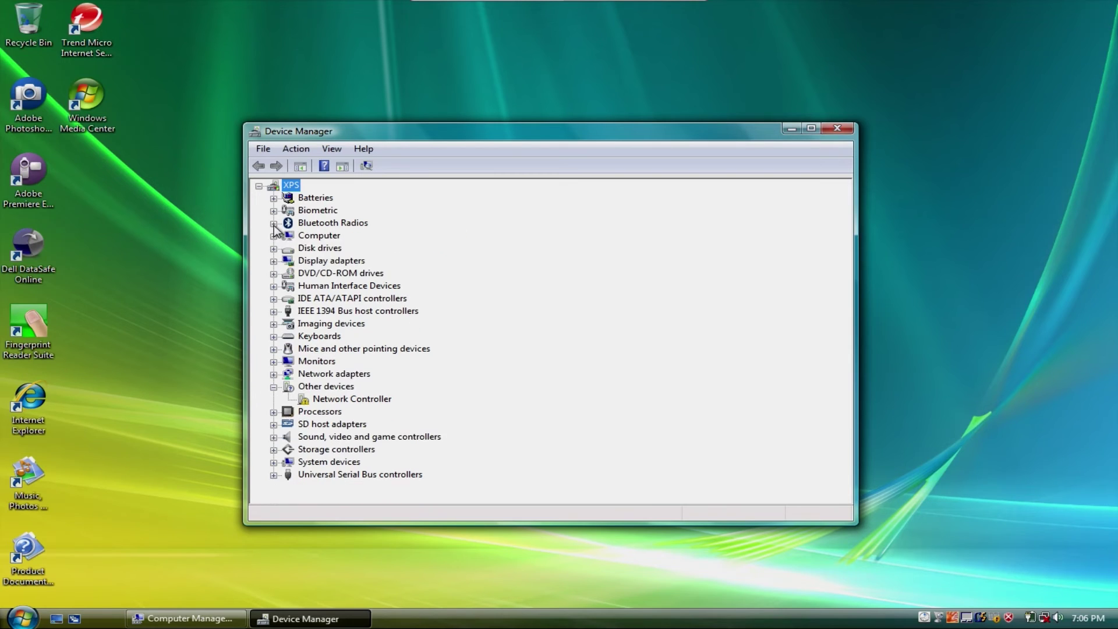
- Inspect the devices under Computer and Disk drives in Device Manager and collapse both categories
click(274, 236)
click(273, 236)
click(273, 248)
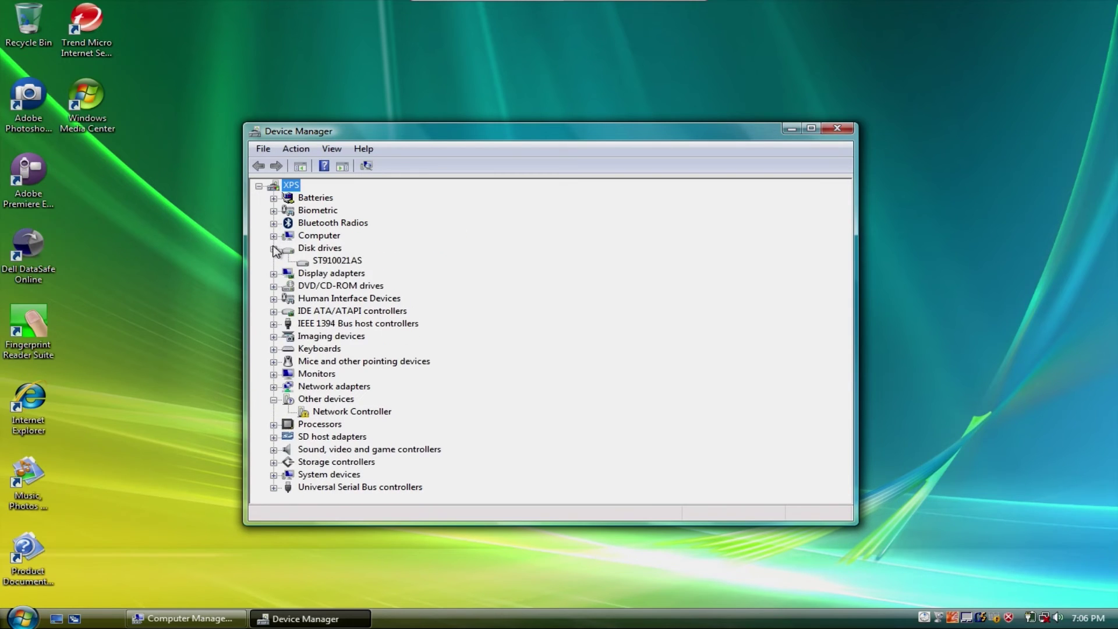
click(274, 248)
- View the driver properties of the NVIDIA GeForce 8600M GT display adapter and close the dialog
click(274, 261)
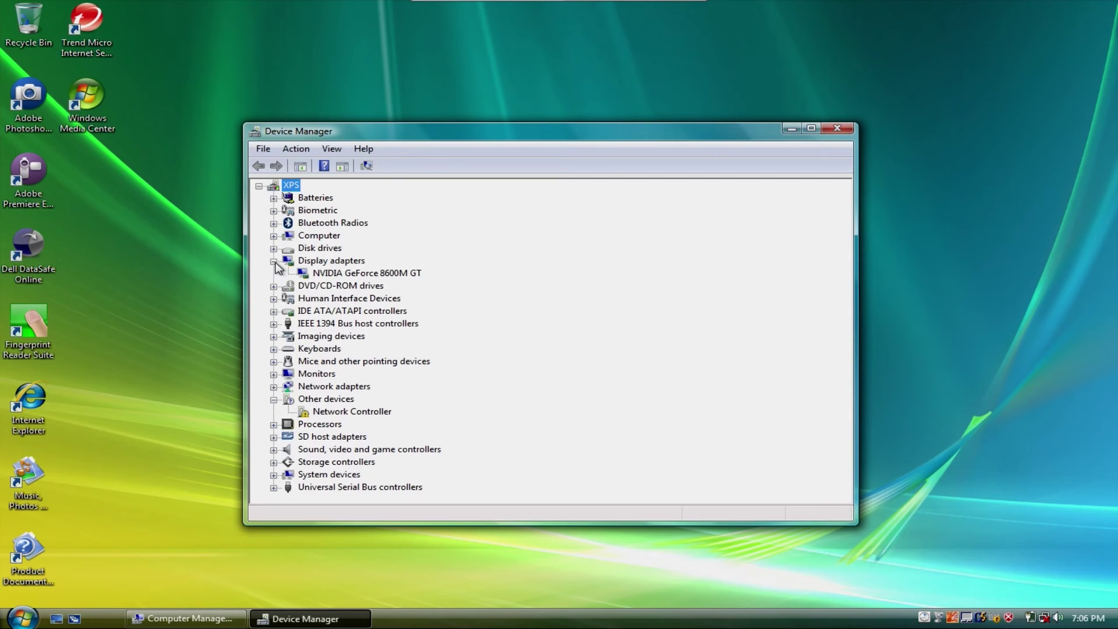
right_click(320, 272)
click(386, 352)
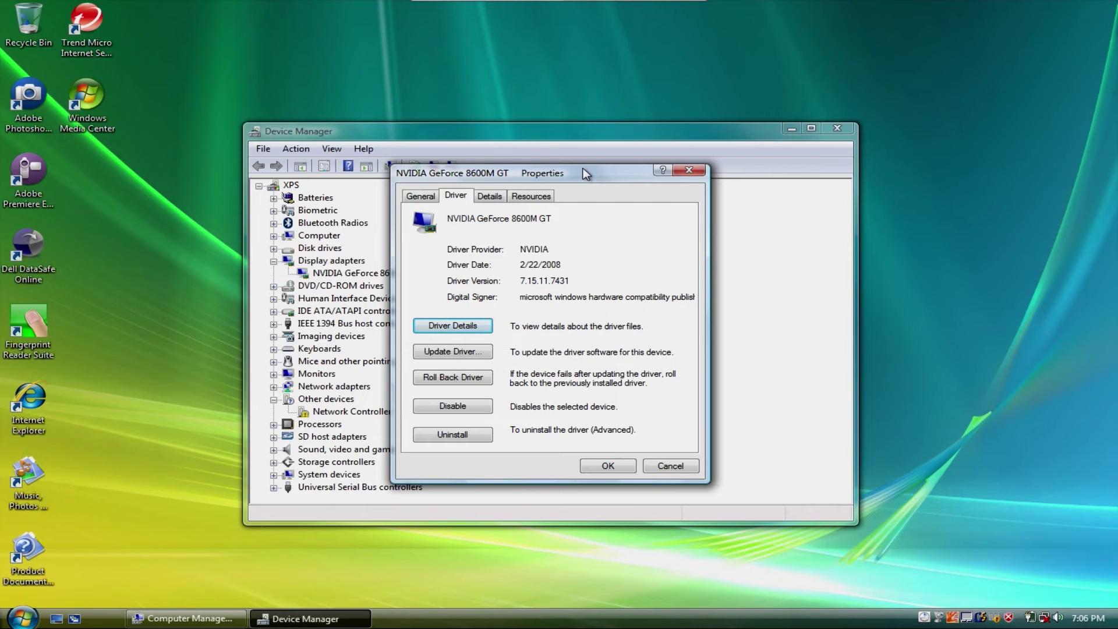
click(608, 466)
- Examine the optical drive, IDE controller, IEEE 1394 and imaging devices, and close Device Manager
click(273, 335)
click(273, 323)
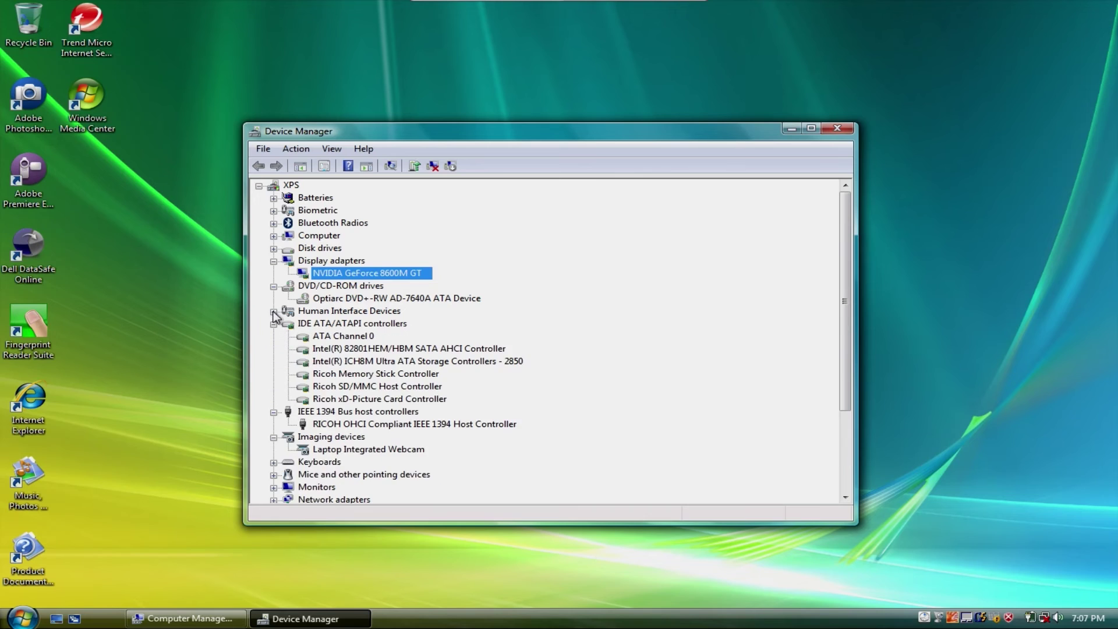
scroll(279, 320, down, 2)
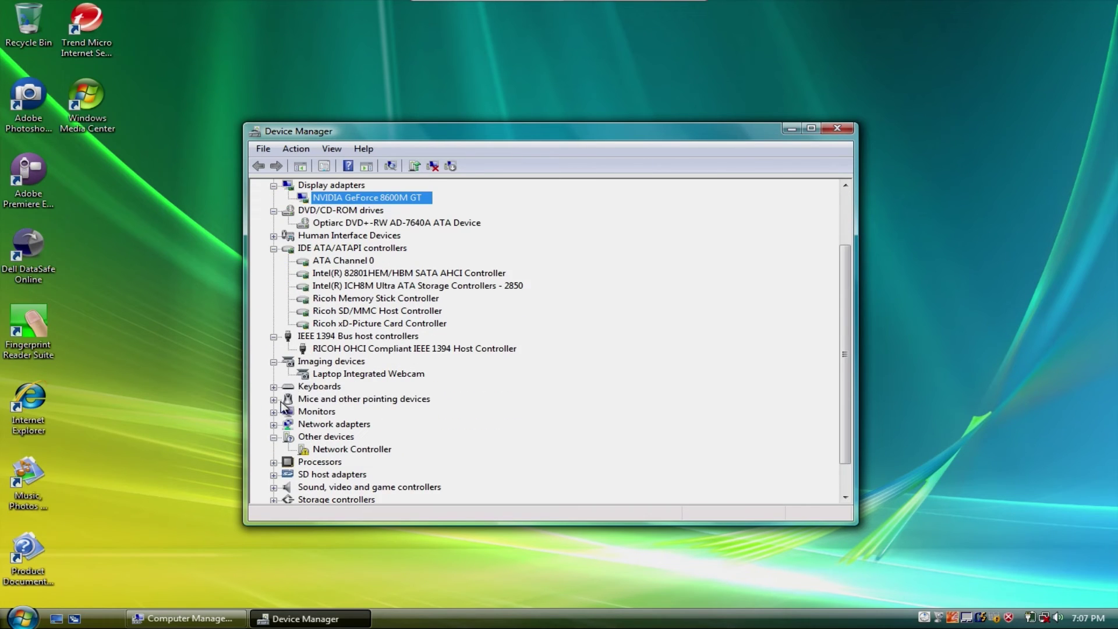
scroll(276, 402, up, 2)
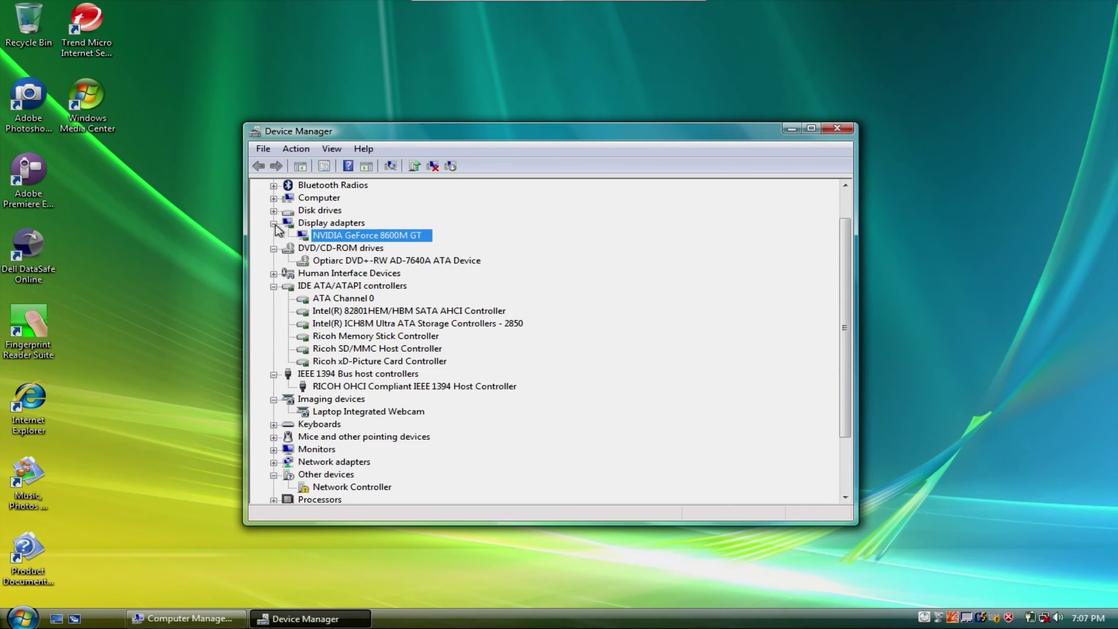
scroll(553, 302, down, 2)
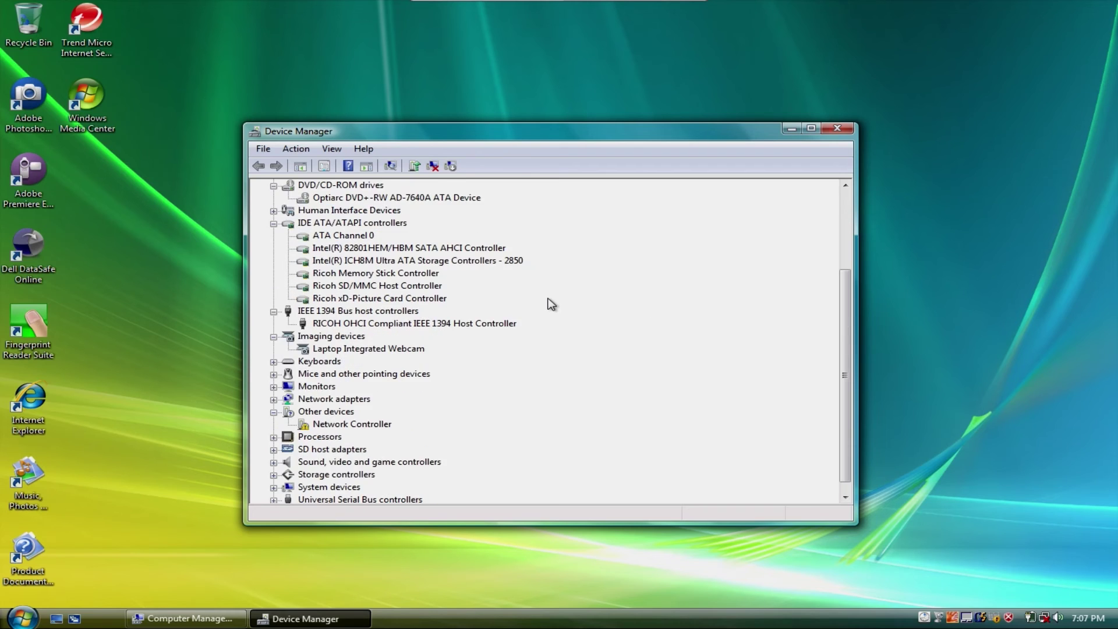
scroll(551, 303, up, 1)
key(alt+F4)
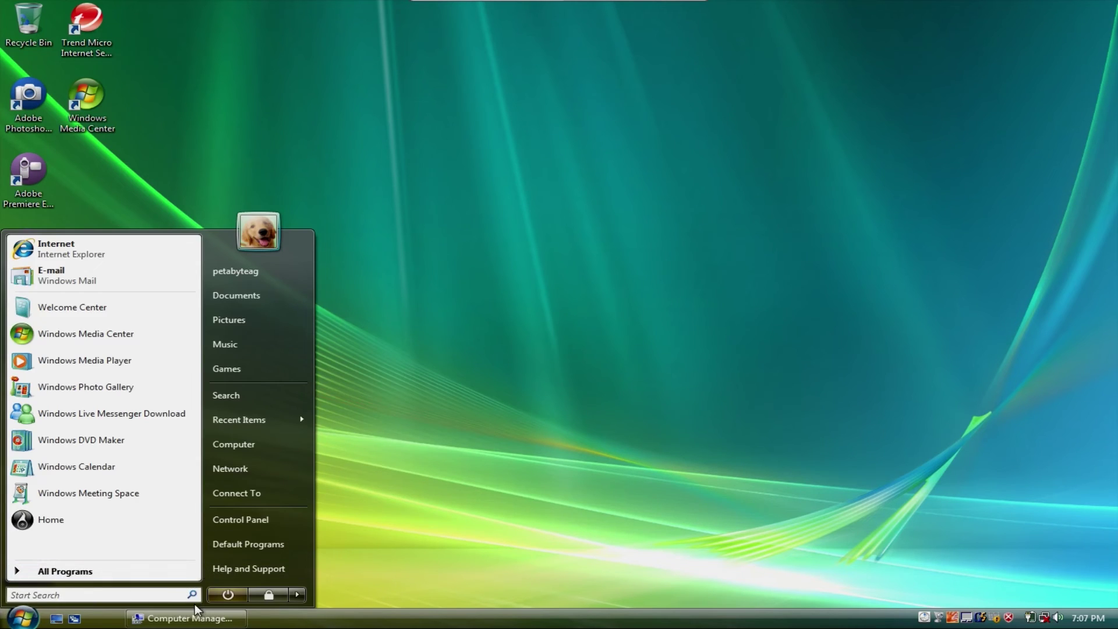
- Open the System page from Control Panel and enlarge its window to show the Windows activation section
click(236, 519)
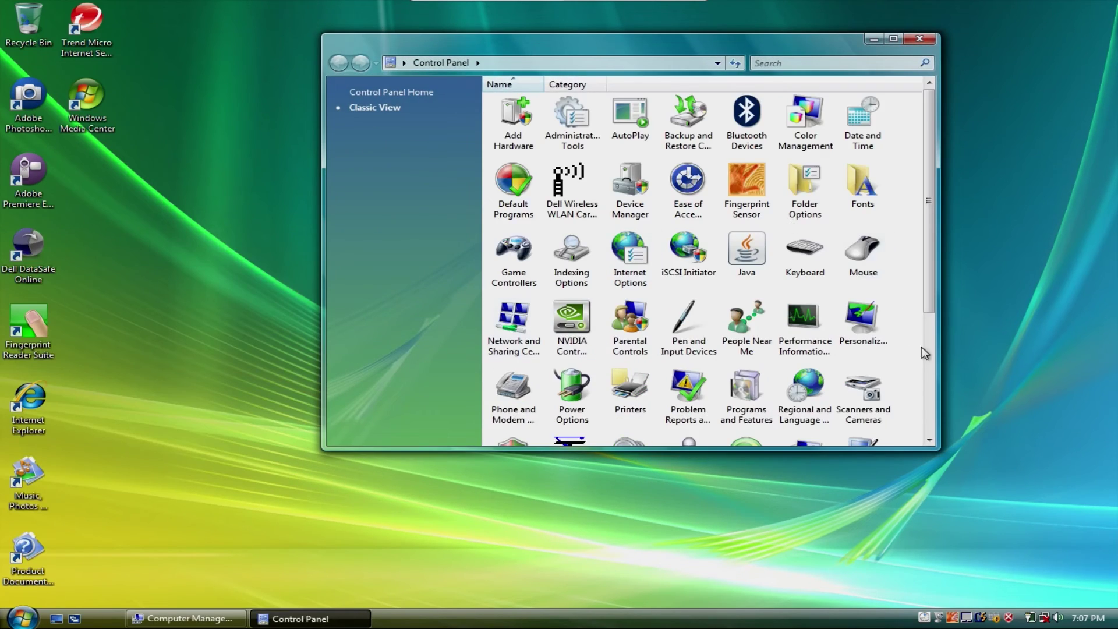
drag(930, 291, 930, 373)
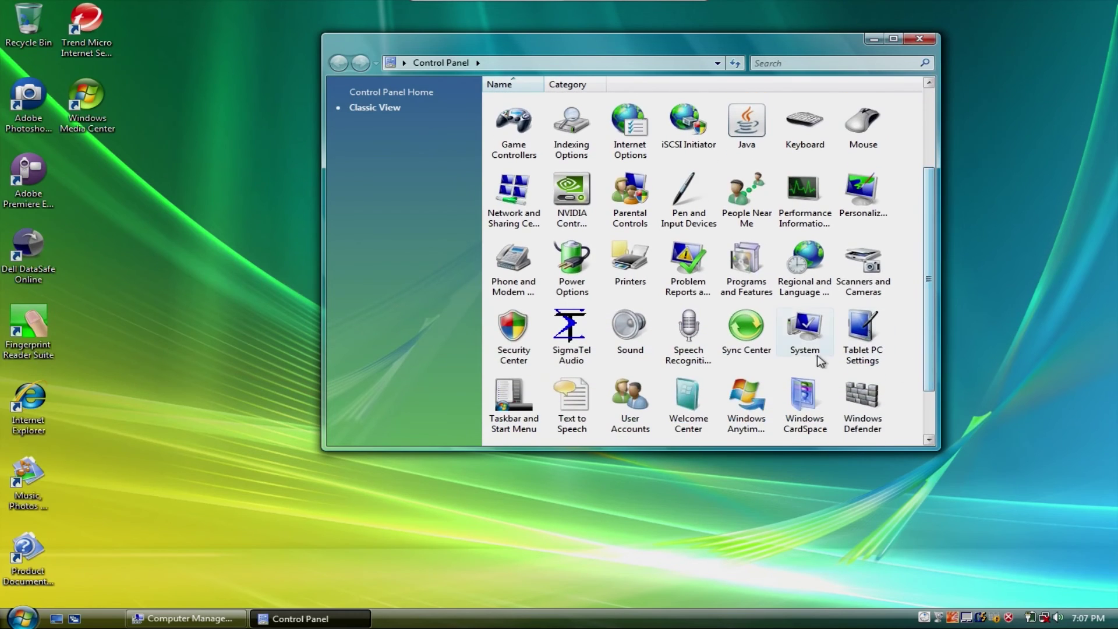
double_click(810, 325)
drag(693, 53, 564, 58)
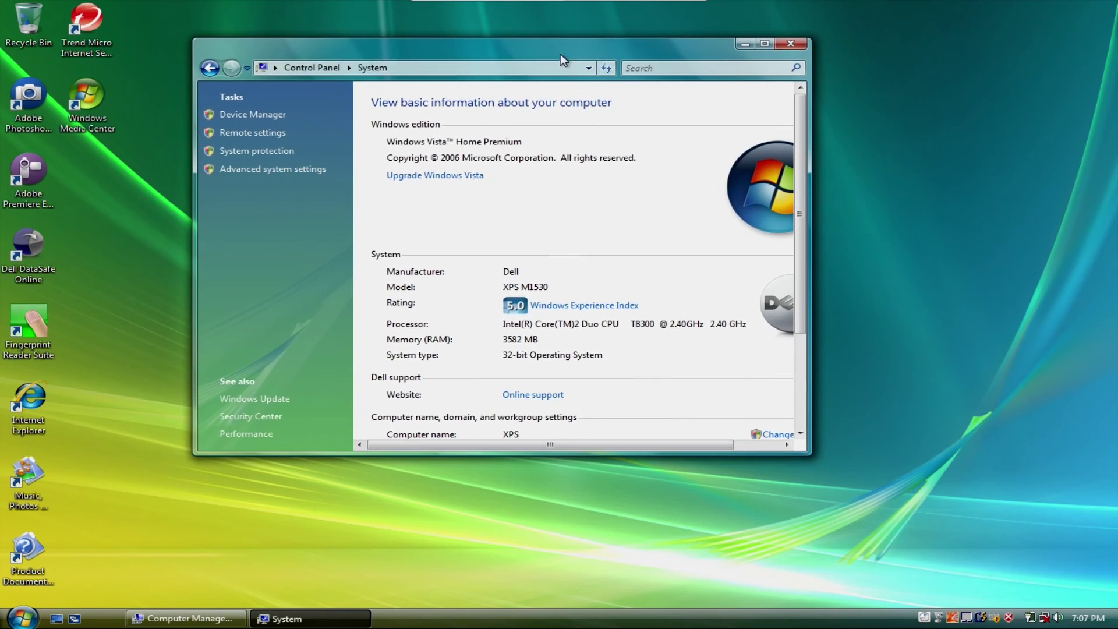
drag(825, 466, 1067, 591)
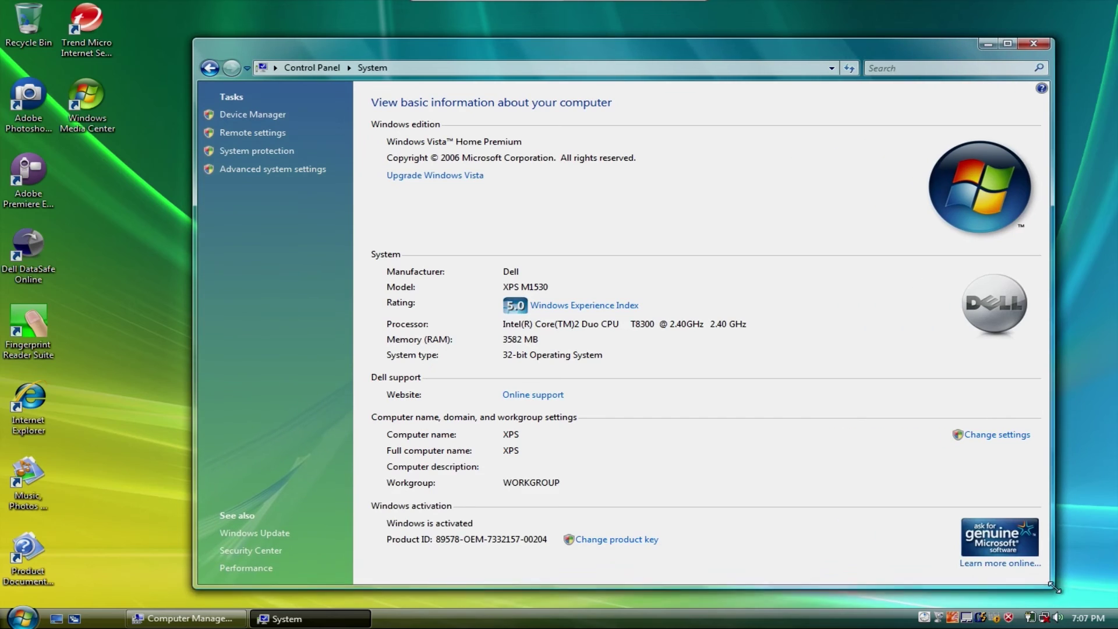
drag(563, 59, 523, 47)
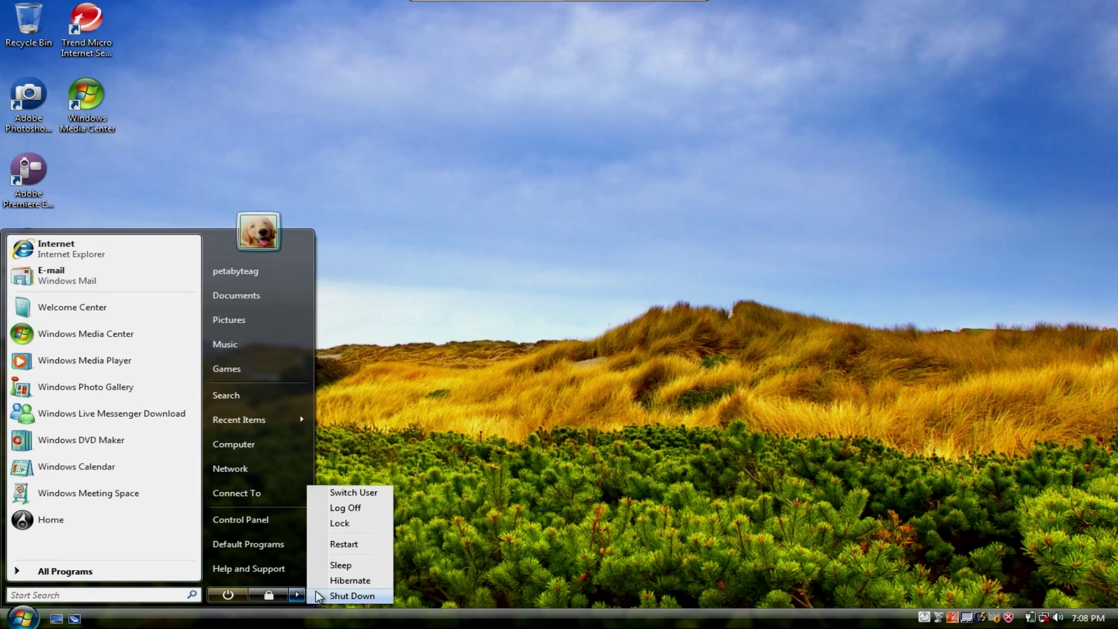
- Shut down the computer
click(317, 591)
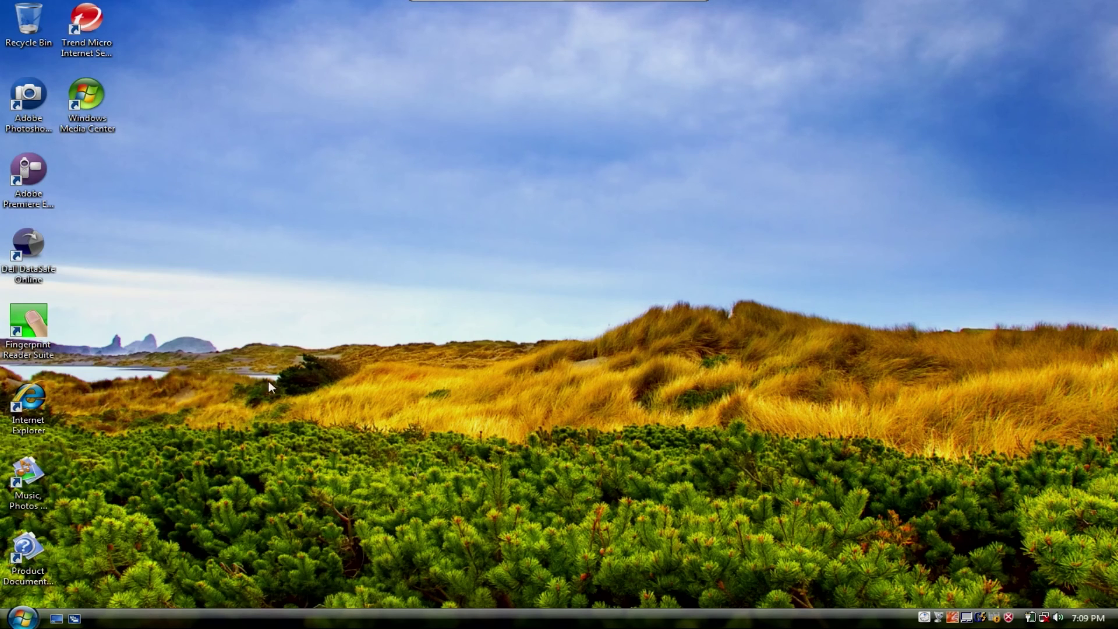